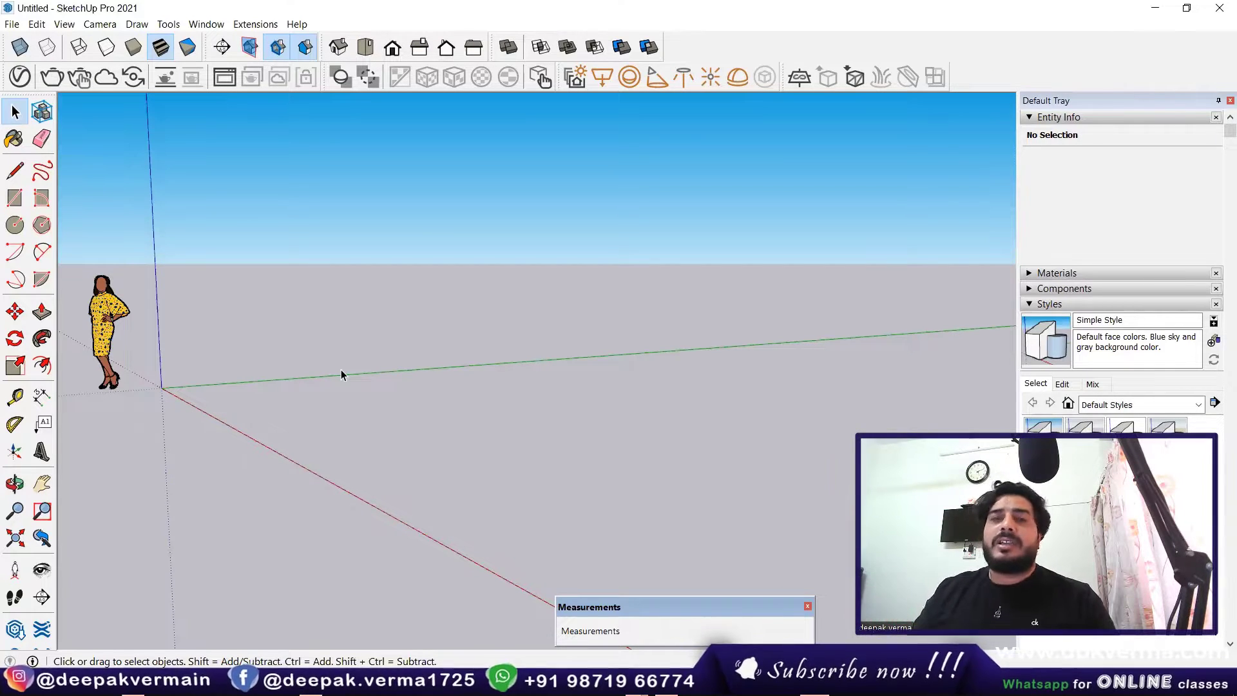
Tilt the view down toward the ground and get ready to draw a rectangle.
{"action": "mouse_move", "coordinate": [381, 334]}
{"action": "middle_mouse_down"}
{"action": "mouse_move", "coordinate": [340, 422]}
{"action": "mouse_move", "coordinate": [351, 435]}
{"action": "mouse_move", "coordinate": [345, 408]}
{"action": "mouse_move", "coordinate": [332, 414]}
{"action": "middle_mouse_up"}
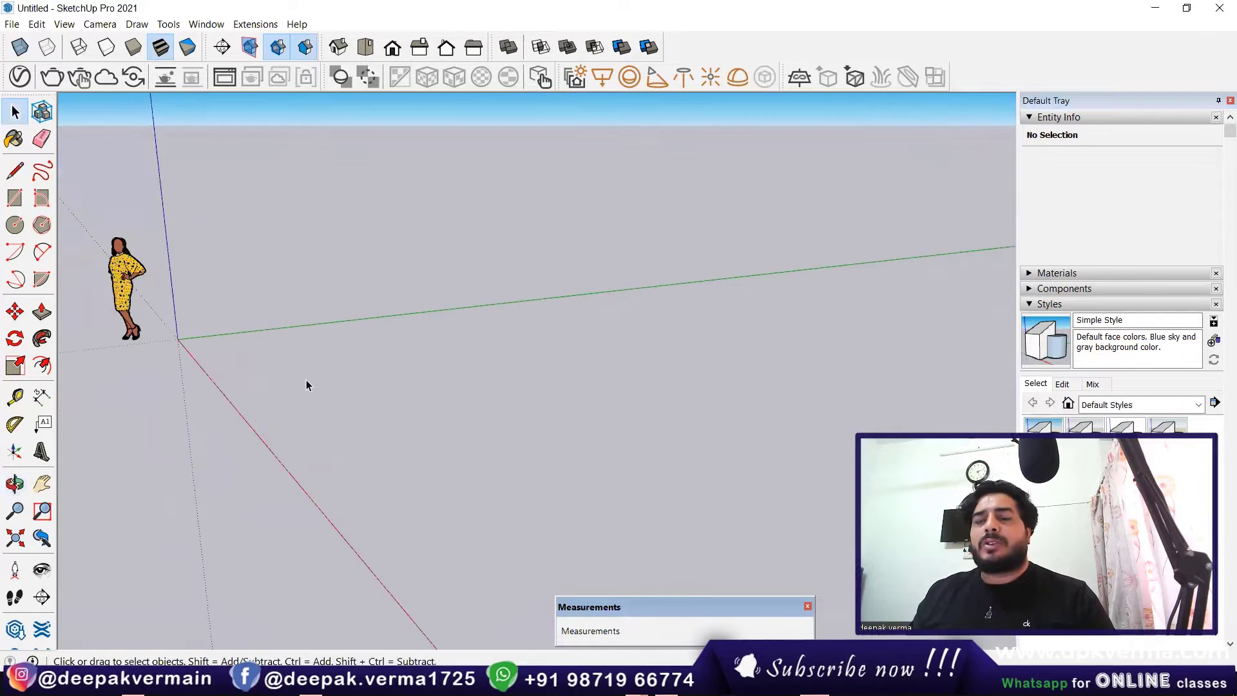
{"action": "left_click", "coordinate": [11, 202]}
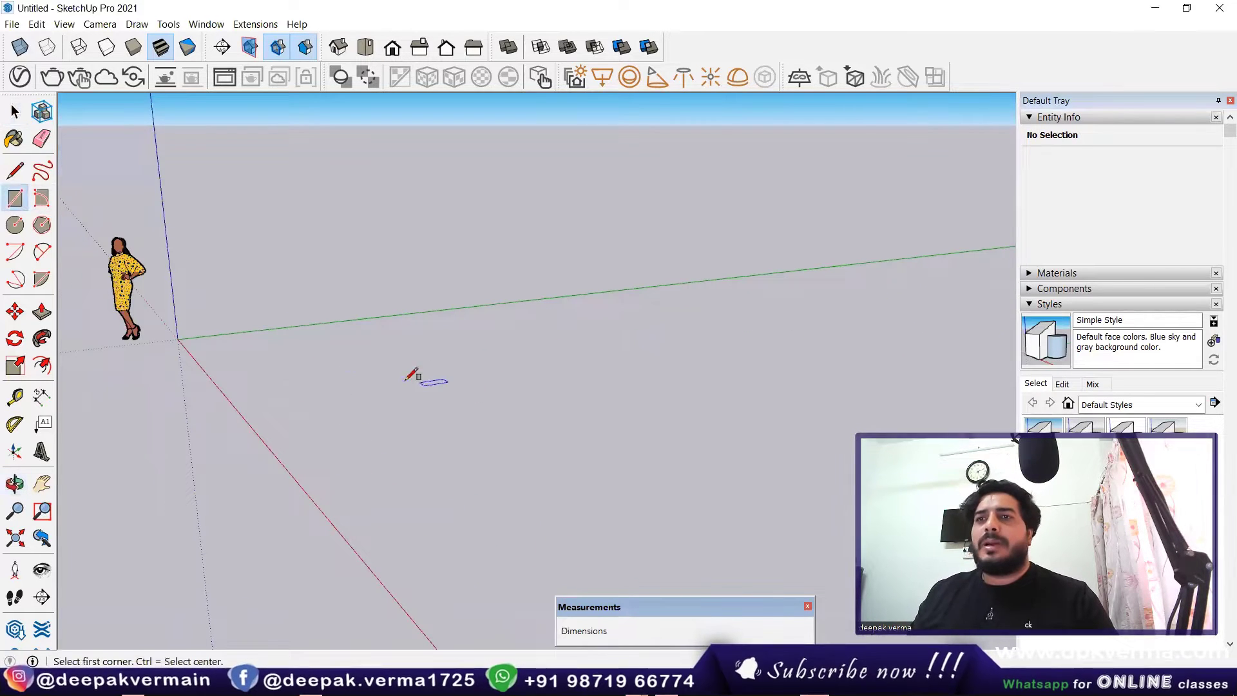
Finish the ground rectangle and push it up into a box about 6' 4 1/8" tall.
{"action": "left_click", "coordinate": [509, 386]}
{"action": "middle_click_drag", "start_coordinate": [392, 404], "coordinate": [353, 409]}
{"action": "key", "text": "p"}
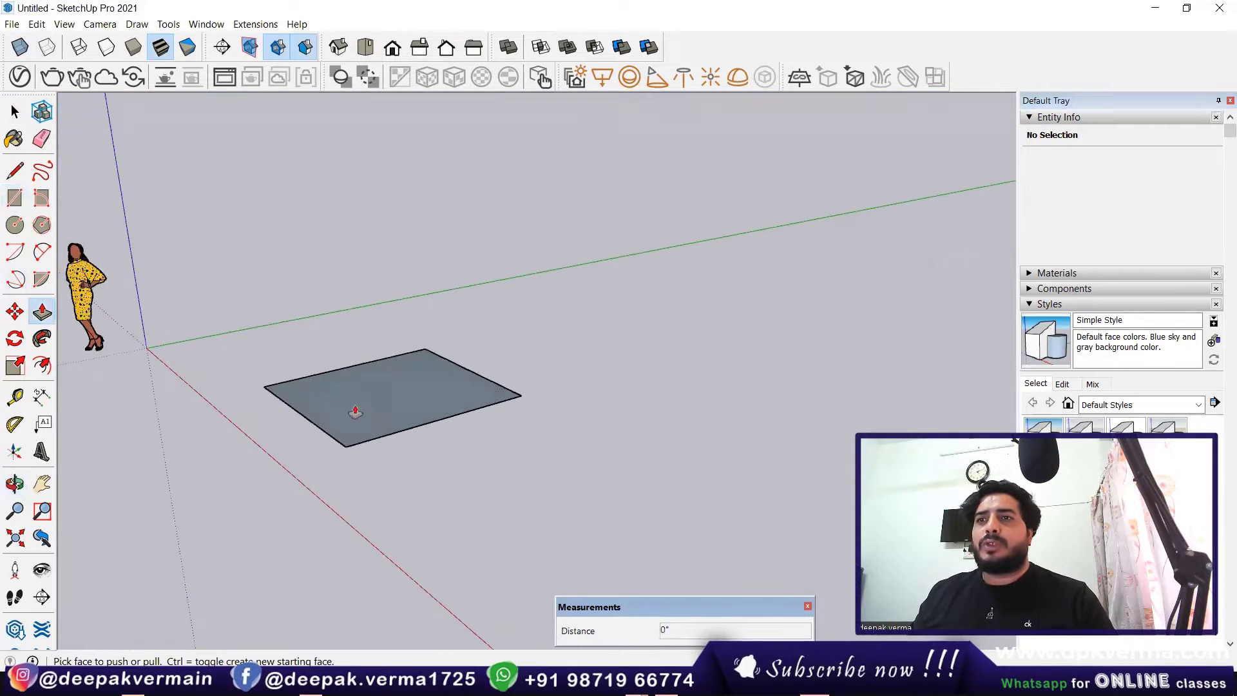
{"action": "left_click", "coordinate": [354, 409]}
{"action": "left_click", "coordinate": [383, 240]}
Orbit, zoom and pan so the box sits left, selecting its front face.
{"action": "mouse_move", "coordinate": [387, 351]}
{"action": "middle_mouse_down"}
{"action": "mouse_move", "coordinate": [323, 299]}
{"action": "mouse_move", "coordinate": [389, 325]}
{"action": "middle_mouse_up"}
{"action": "scroll", "coordinate": [389, 326], "scroll_direction": "up", "scroll_amount": 2}
{"action": "key", "text": "space"}
{"action": "left_click", "coordinate": [344, 341]}
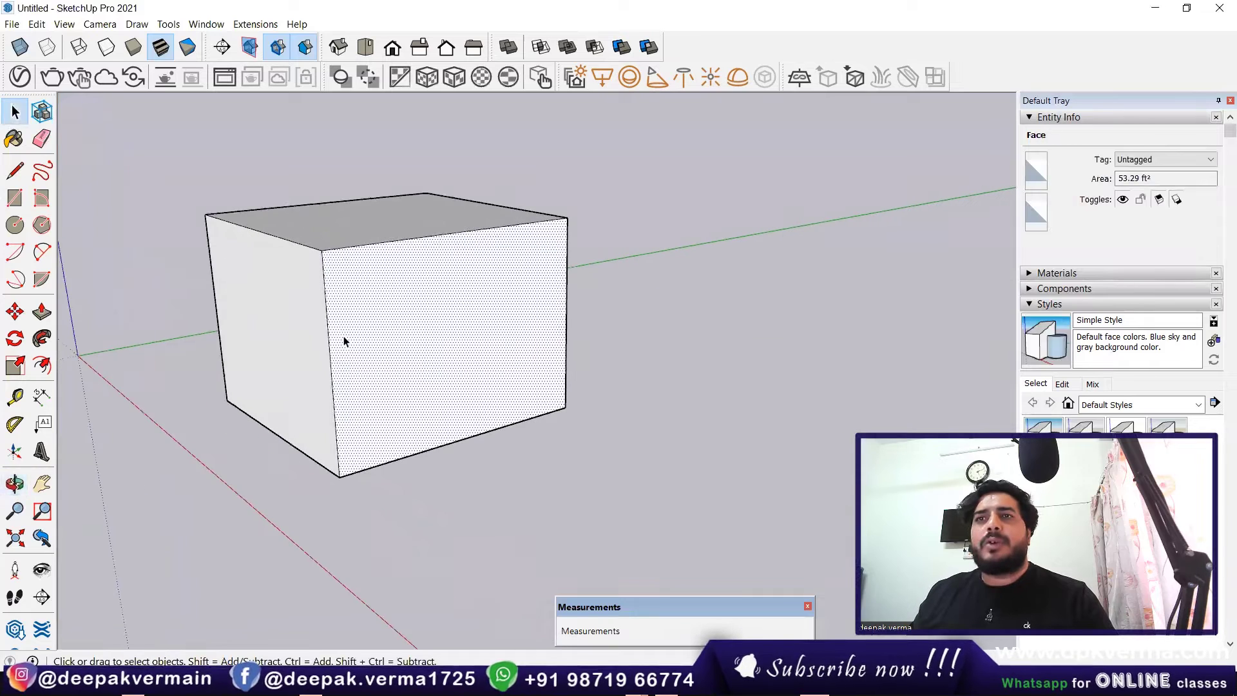
{"action": "mouse_move", "coordinate": [351, 337]}
{"action": "middle_mouse_down", "text": "shift"}
{"action": "mouse_move", "coordinate": [362, 343]}
{"action": "mouse_move", "coordinate": [279, 345]}
{"action": "mouse_move", "coordinate": [292, 326]}
{"action": "middle_mouse_up", "text": "shift"}
{"action": "left_click", "coordinate": [165, 494]}
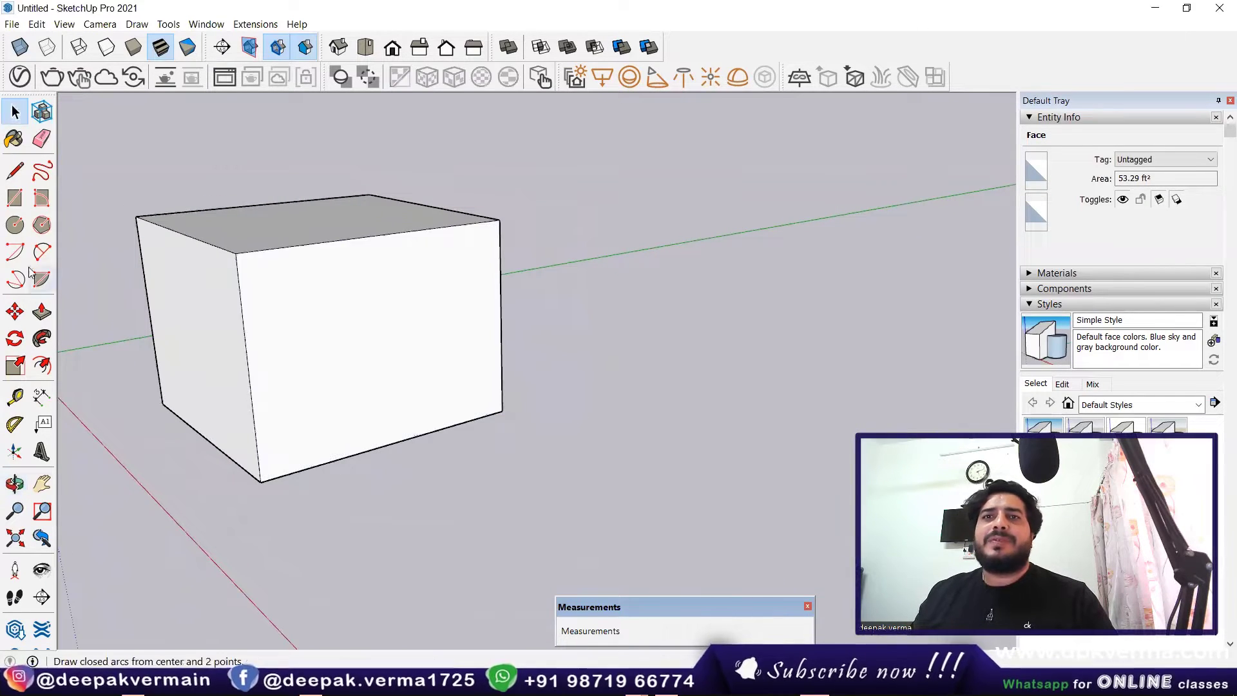
Draw a small window rectangle on the box's front face.
{"action": "left_click", "coordinate": [14, 198]}
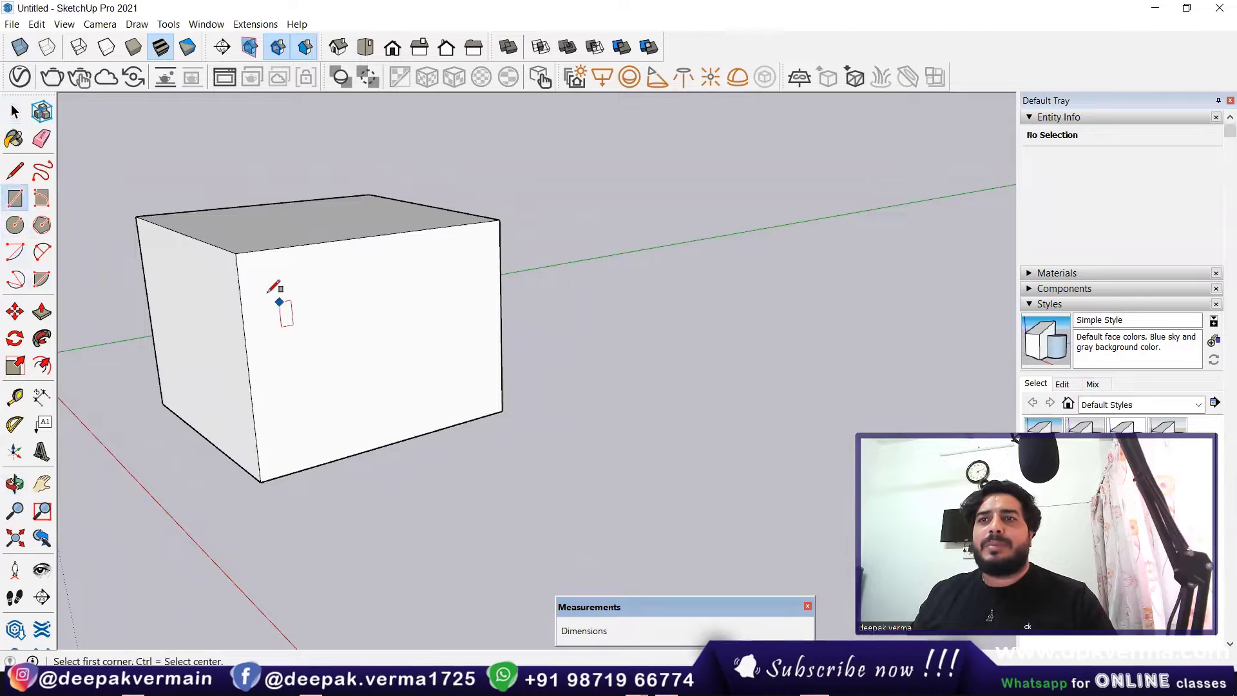
{"action": "left_click", "coordinate": [326, 353]}
{"action": "left_click", "coordinate": [335, 366]}
{"action": "key", "text": "space"}
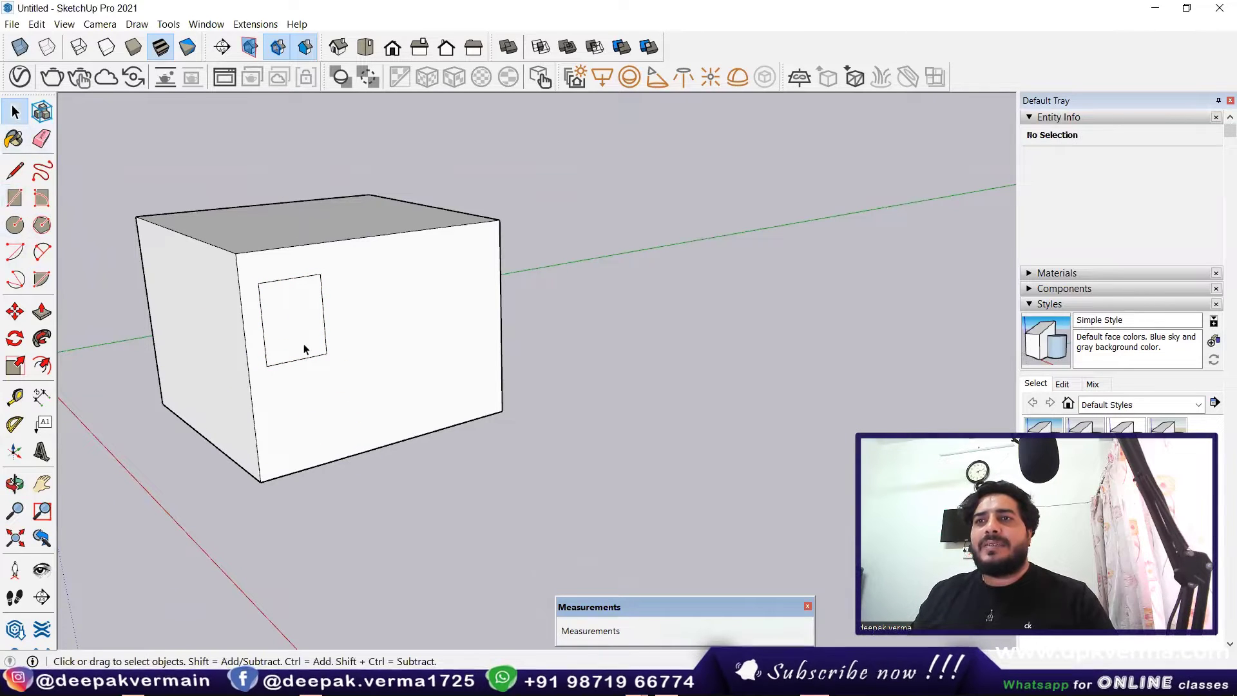
{"action": "left_click", "coordinate": [305, 348]}
Push the window face about 4 3/8" into the wall, cancelling a stray wall push.
{"action": "middle_click_drag", "start_coordinate": [346, 350], "coordinate": [238, 318]}
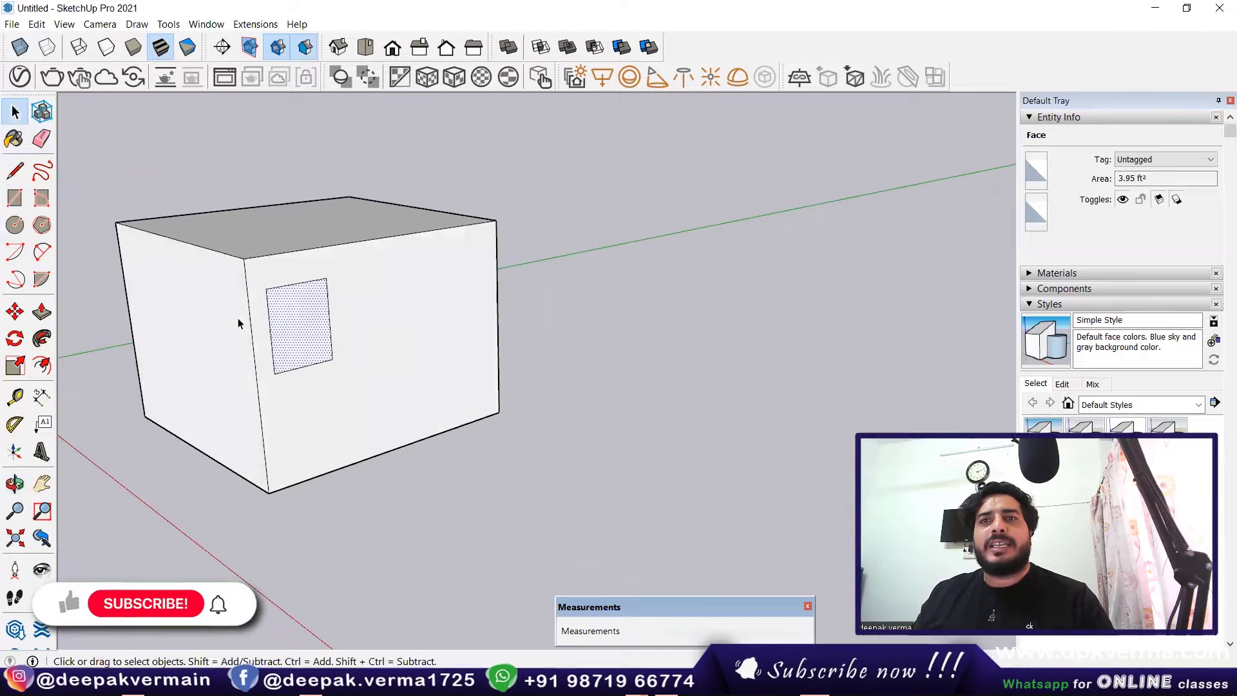
{"action": "key", "text": "p"}
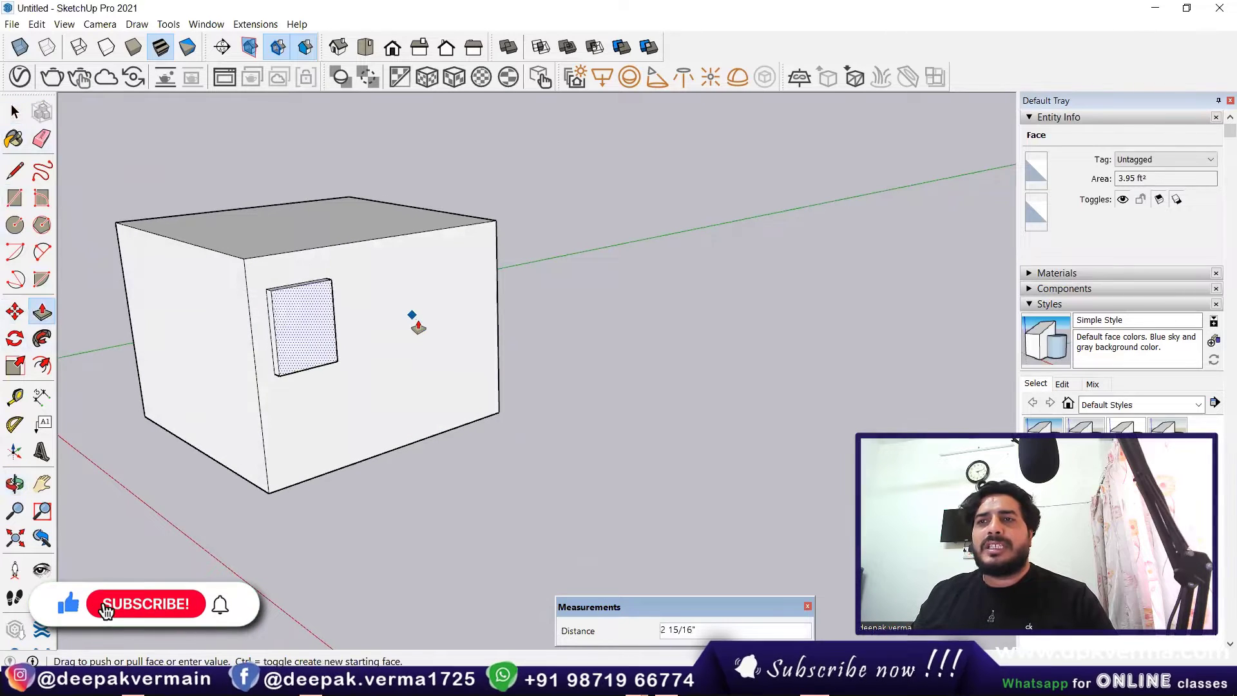
{"action": "left_click", "coordinate": [395, 326]}
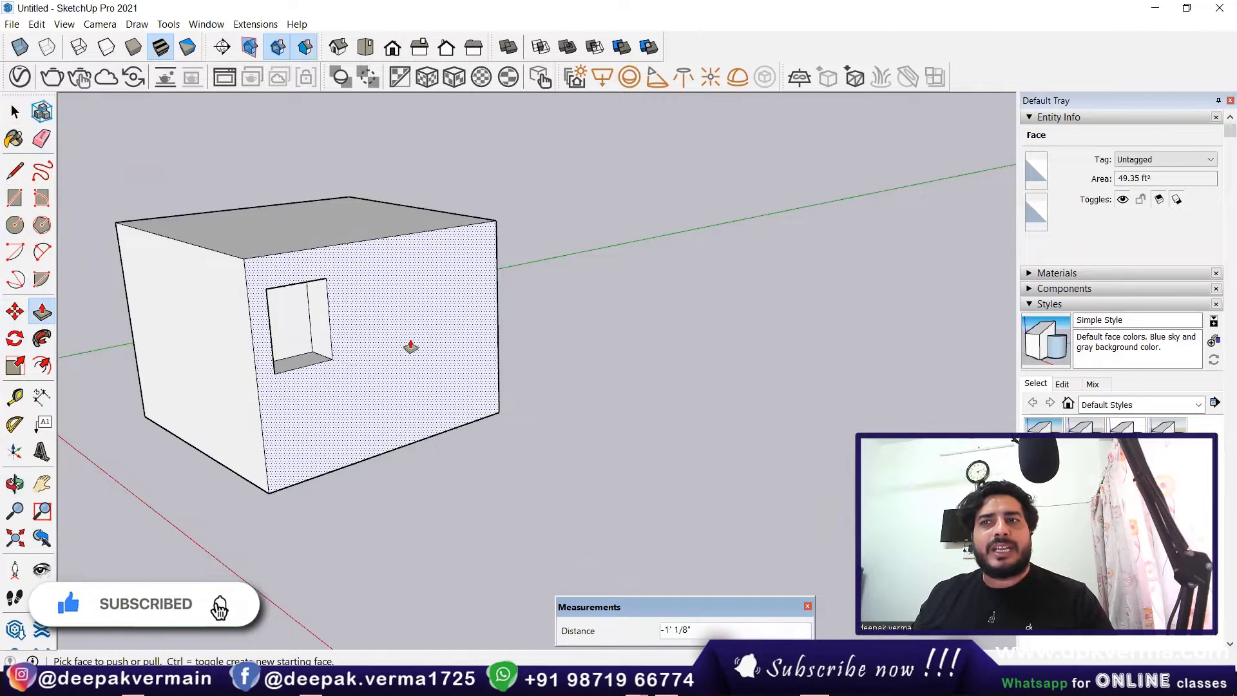
{"action": "left_click", "coordinate": [409, 346]}
{"action": "key", "text": "Escape"}
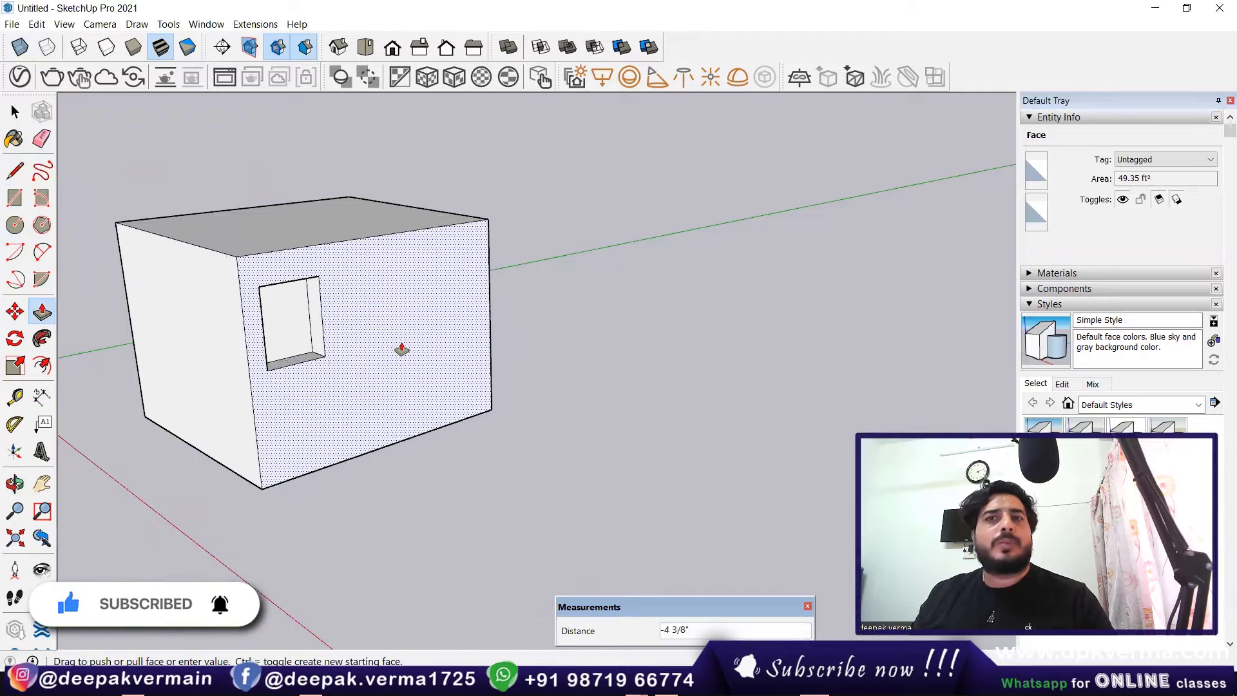
{"action": "left_click", "coordinate": [15, 112]}
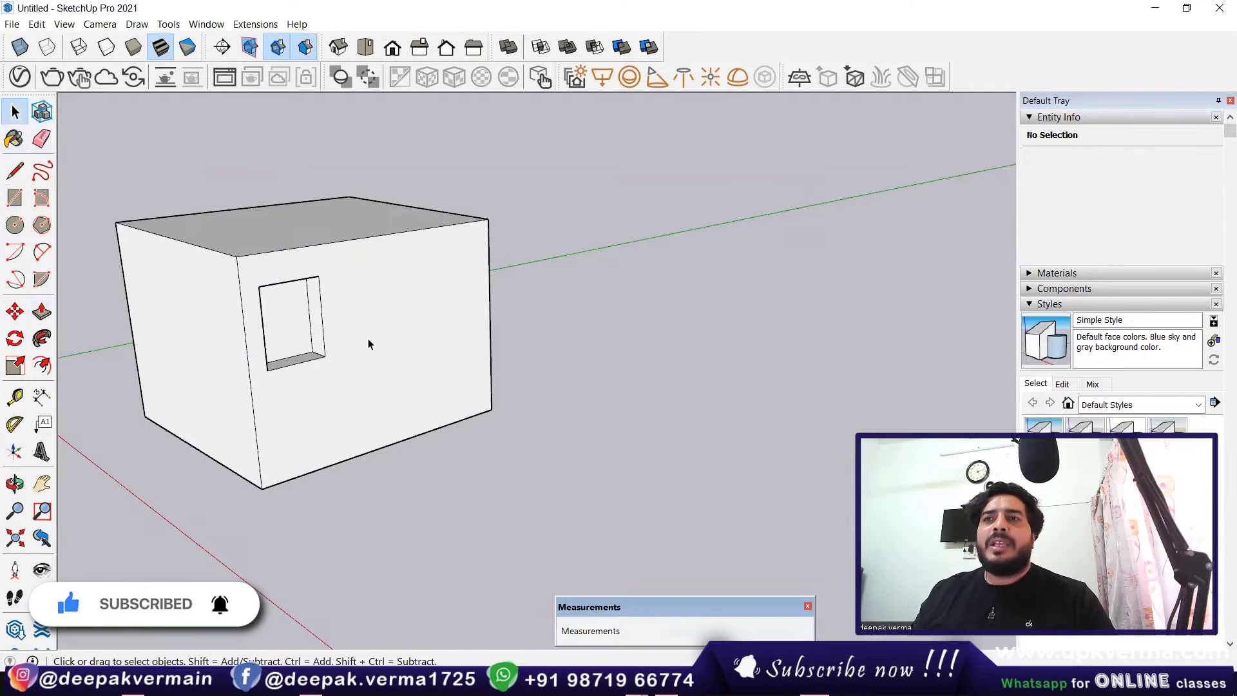
Select the entire box with its window and convert it into a component.
{"action": "left_click", "coordinate": [354, 229]}
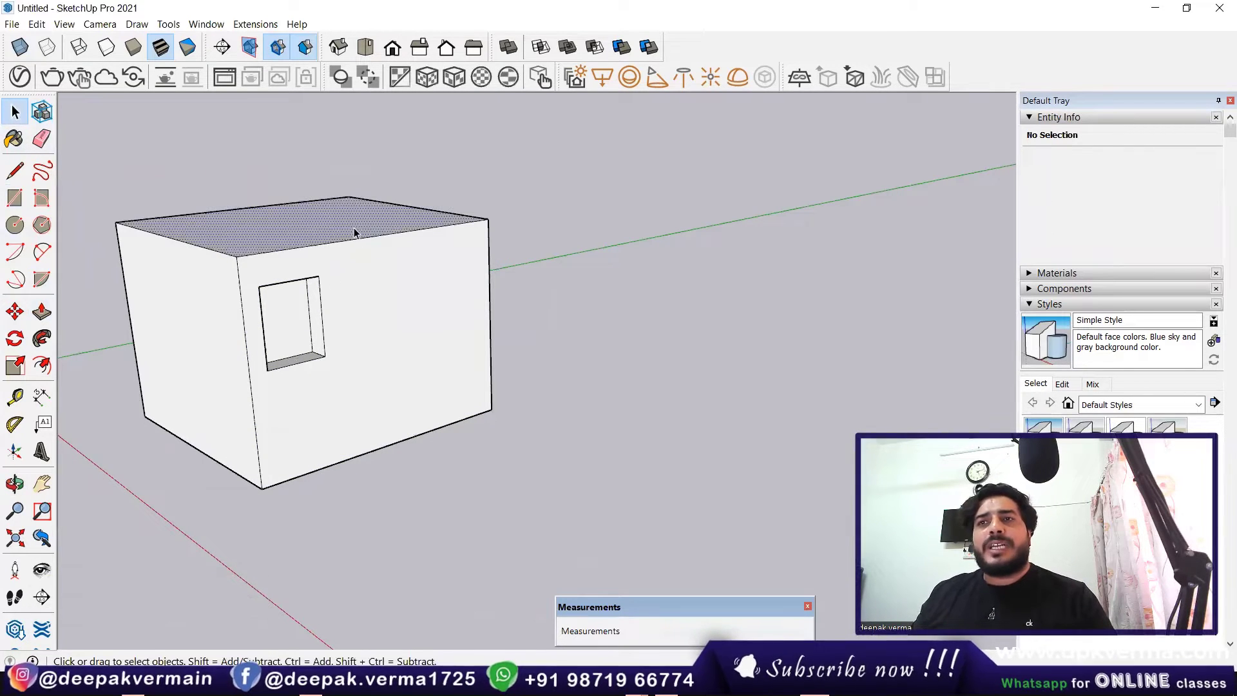
{"action": "scroll", "coordinate": [365, 372], "scroll_direction": "down", "scroll_amount": 1}
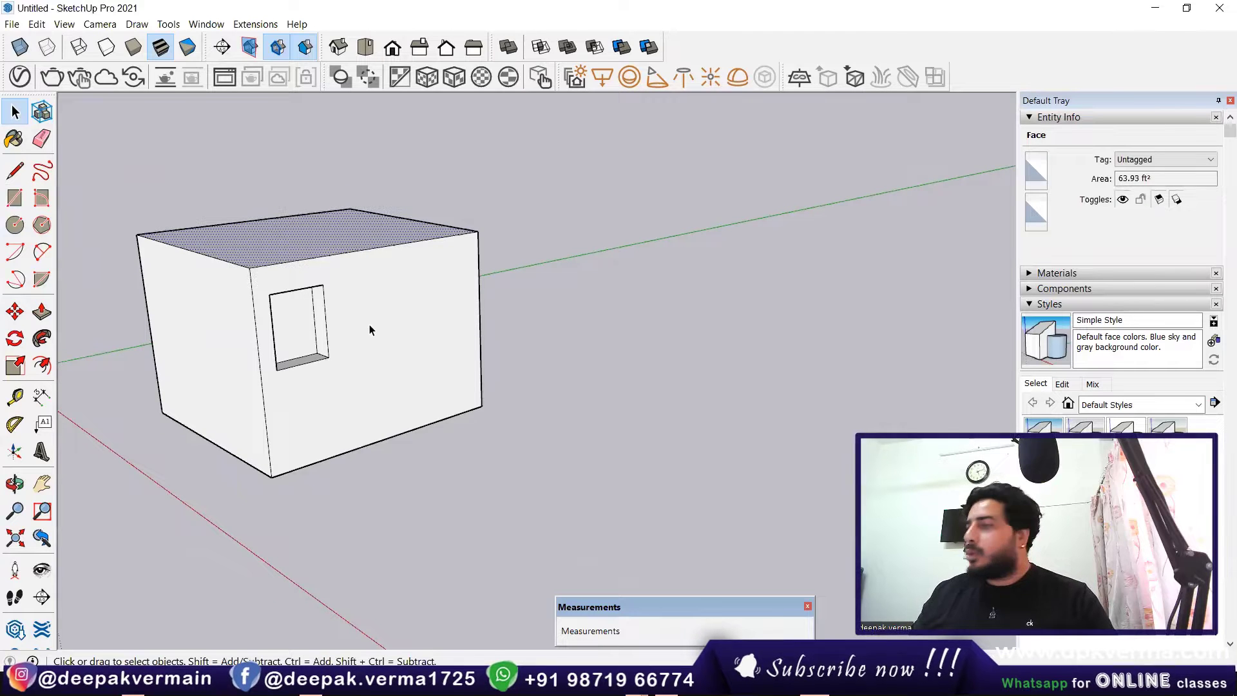
{"action": "triple_click", "coordinate": [366, 281]}
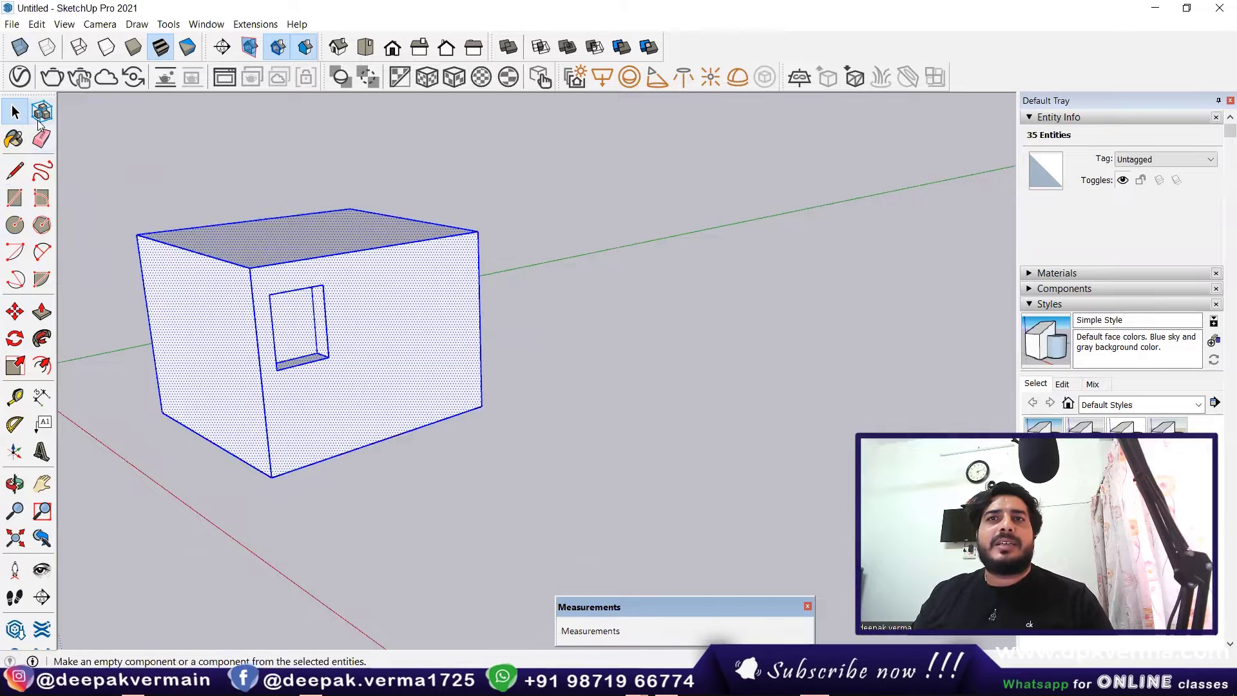
{"action": "right_click", "coordinate": [384, 318]}
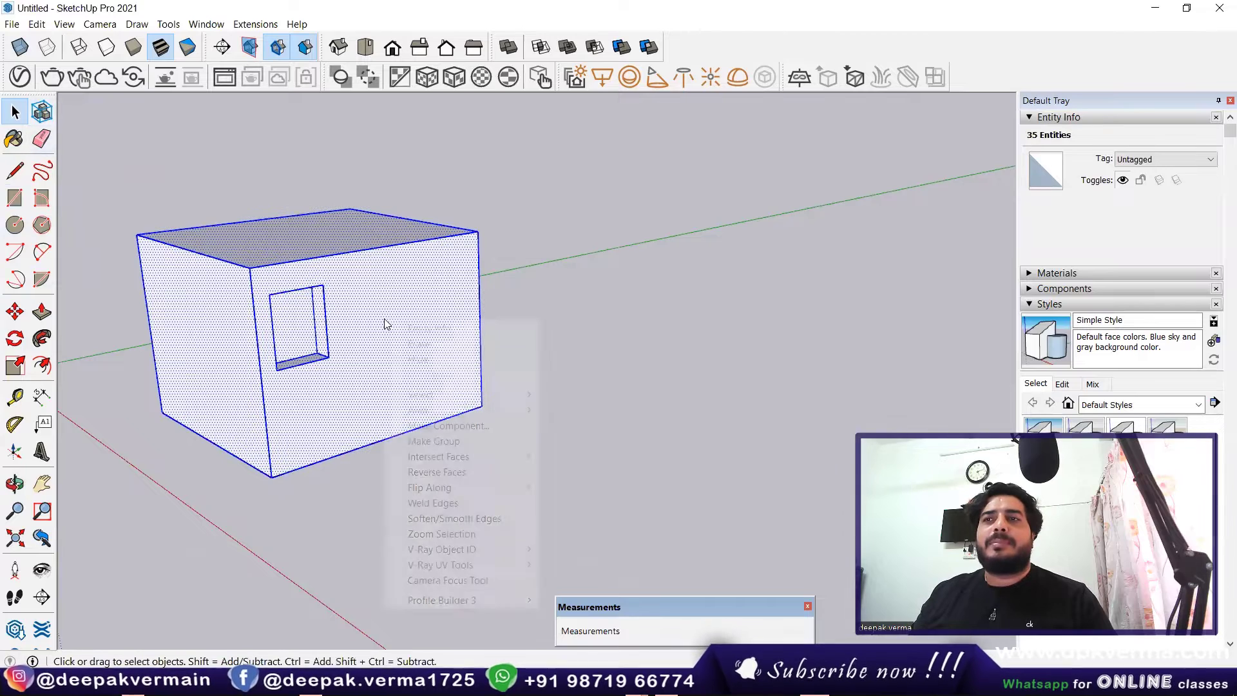
{"action": "left_click", "coordinate": [456, 426]}
{"action": "left_click", "coordinate": [589, 474]}
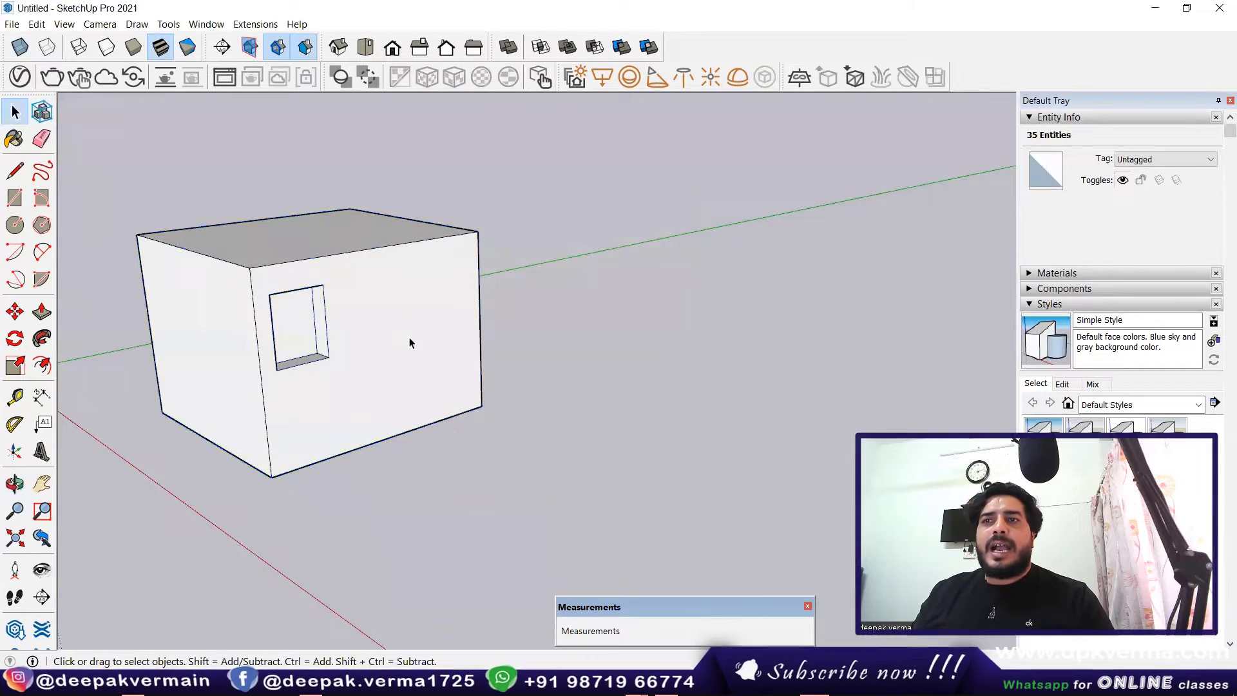
{"action": "left_click", "coordinate": [406, 502]}
{"action": "key", "text": "r"}
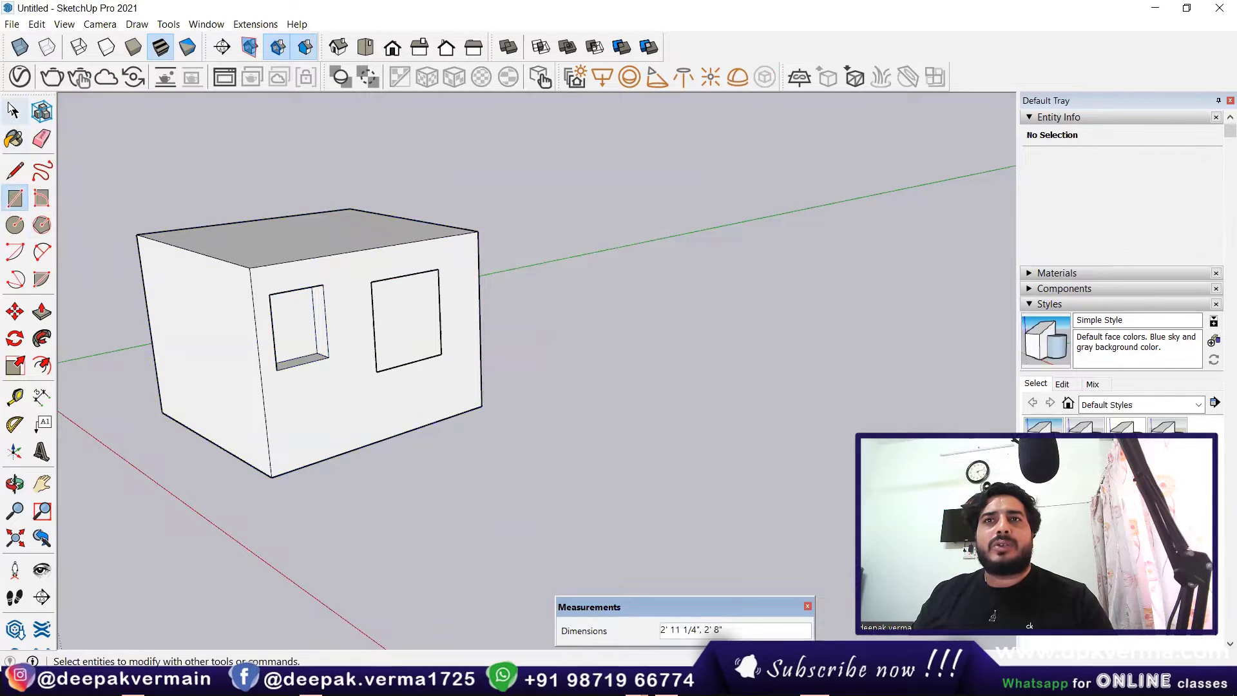
Draw a second window rectangle beside the recess and pull it outward as a projecting block.
{"action": "left_click", "coordinate": [13, 111]}
{"action": "left_click", "coordinate": [377, 286]}
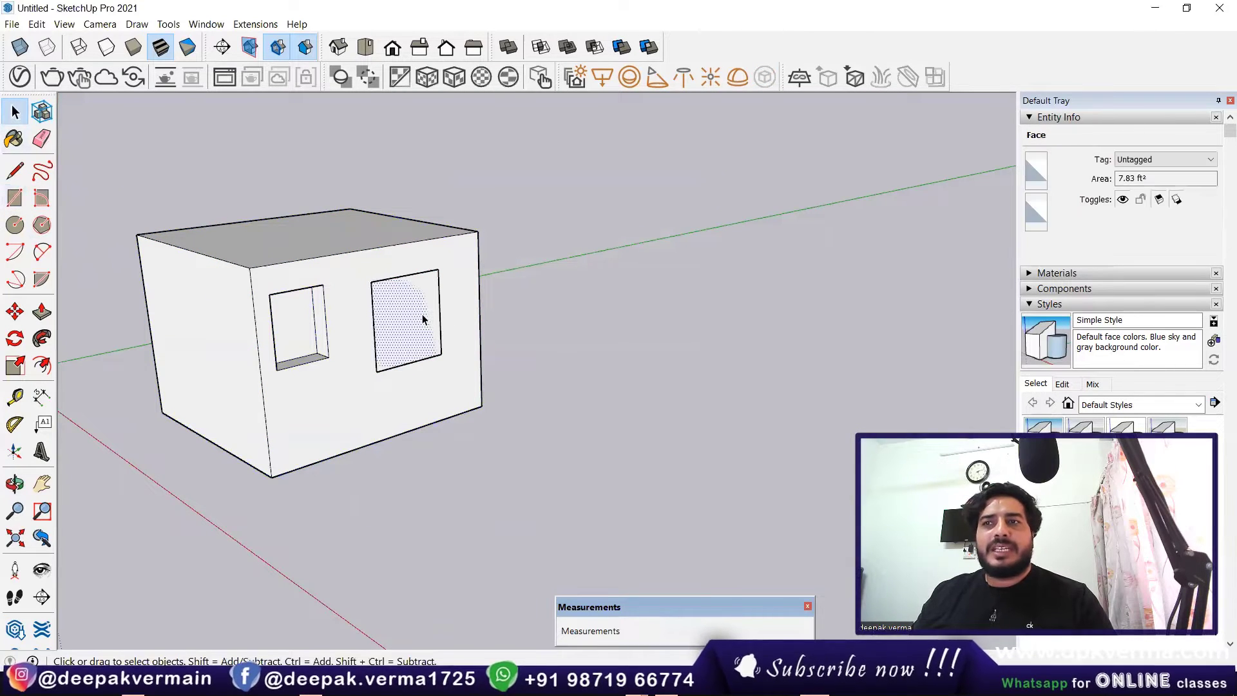
{"action": "left_click", "coordinate": [277, 245]}
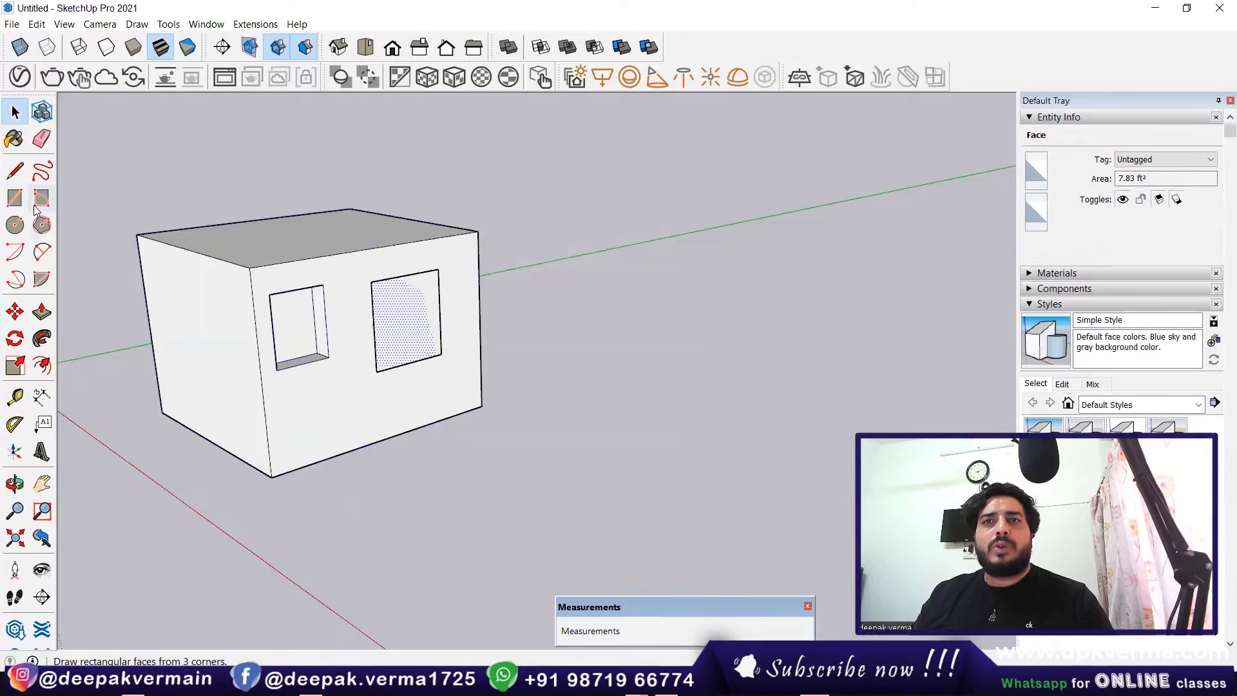
{"action": "left_click", "coordinate": [42, 312]}
{"action": "left_click", "coordinate": [395, 322]}
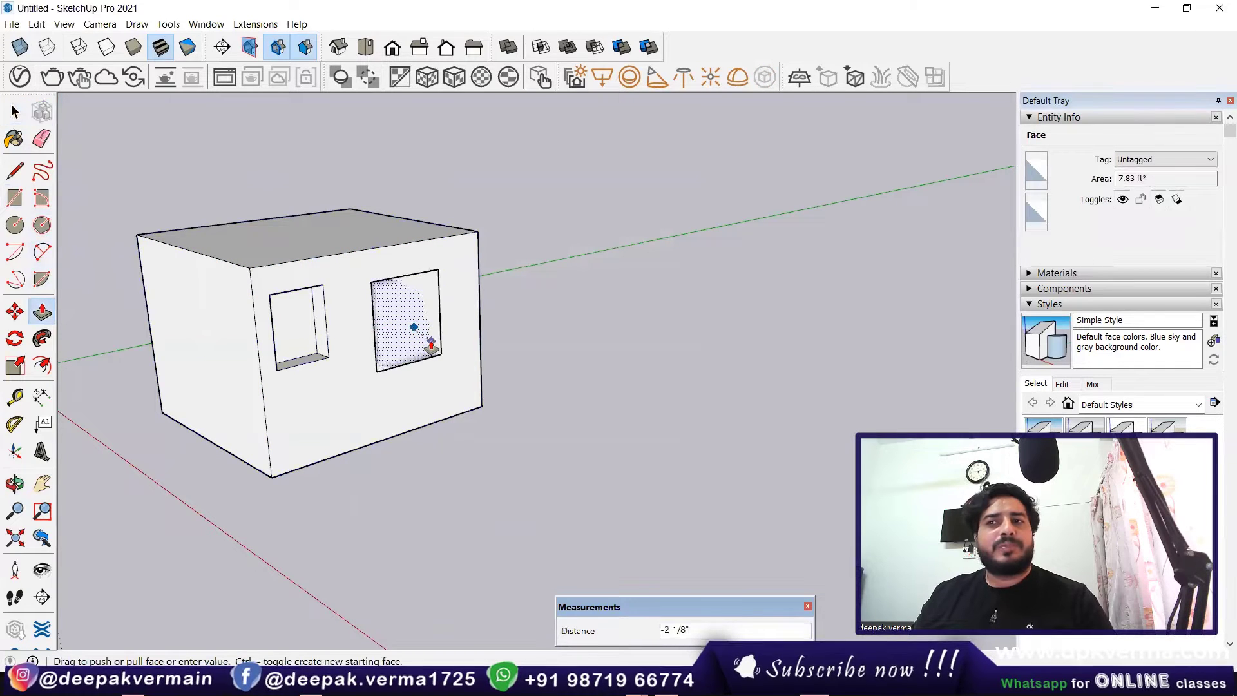
{"action": "left_click", "coordinate": [419, 338]}
{"action": "key", "text": "ctrl+z"}
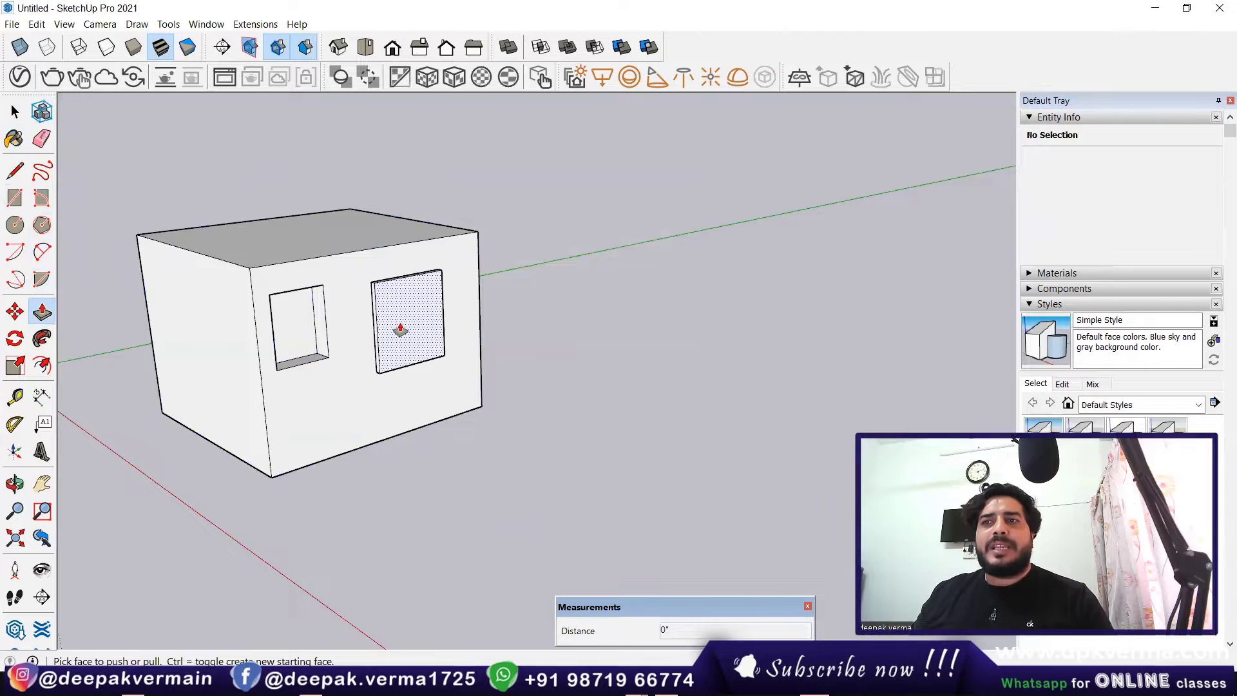
{"action": "left_click", "coordinate": [419, 335]}
{"action": "key", "text": "space"}
{"action": "scroll", "coordinate": [253, 277], "scroll_direction": "down", "scroll_amount": 1}
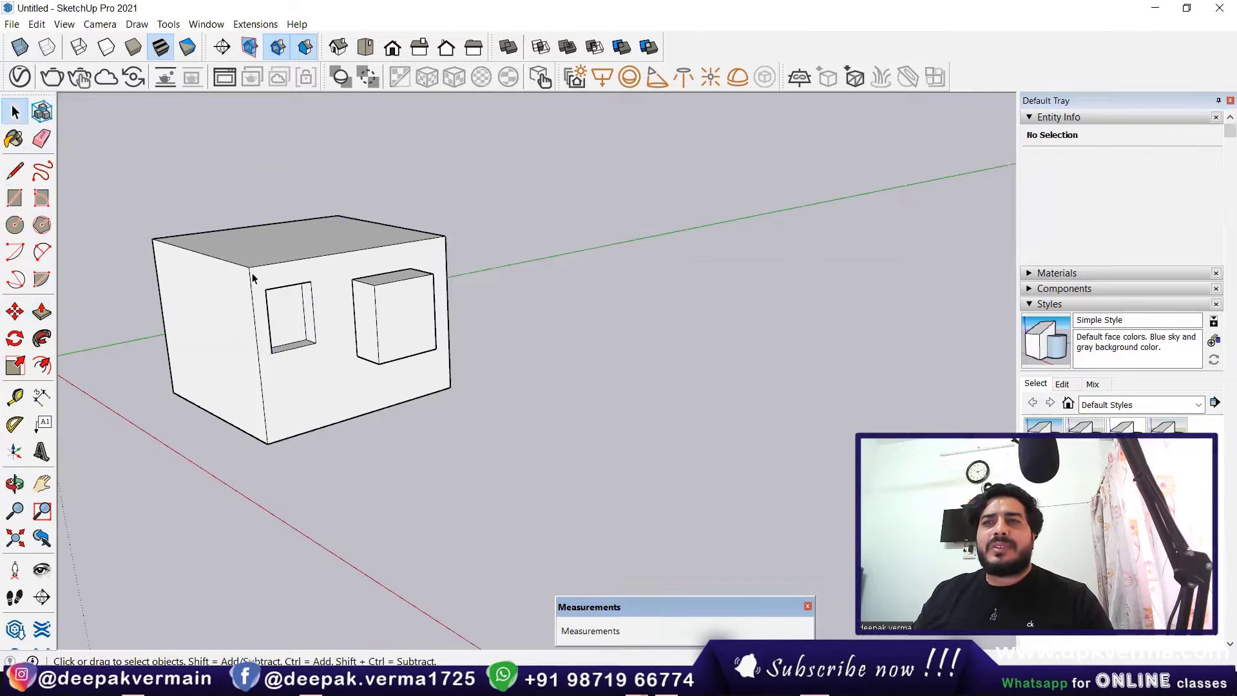
Select the house to view its Entity Info: solid component Component#2, 402.99 ft³.
{"action": "left_click", "coordinate": [225, 268]}
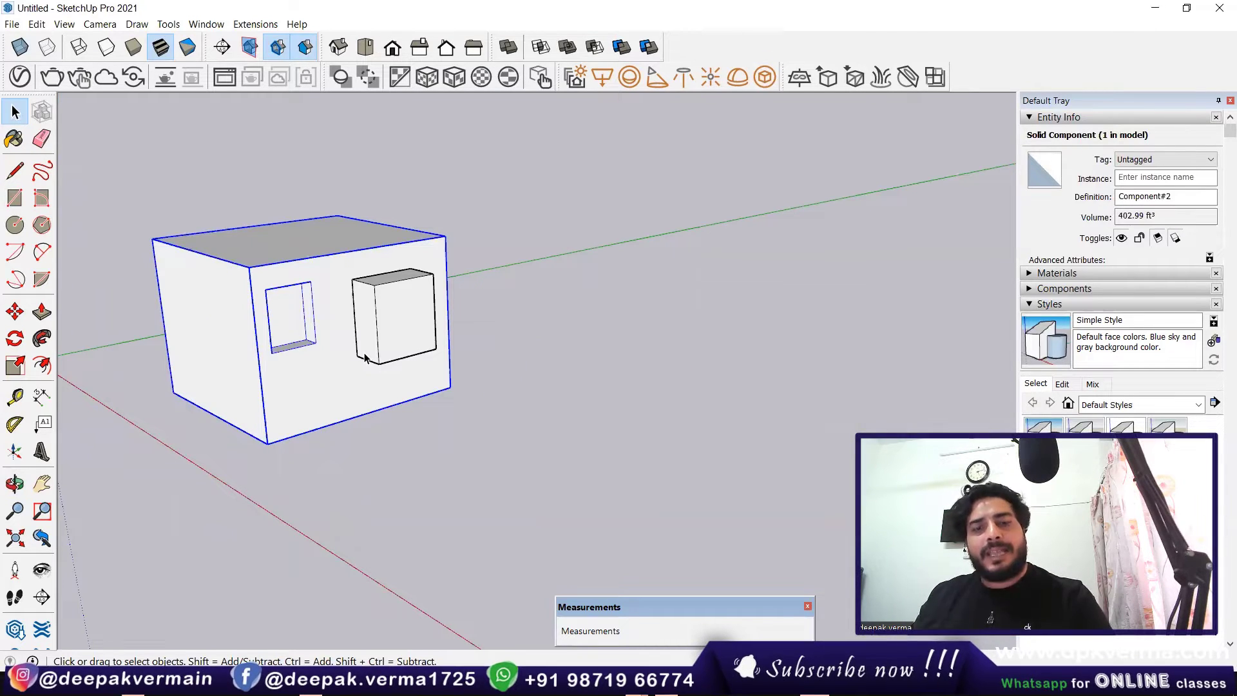
{"action": "scroll", "coordinate": [364, 355], "scroll_direction": "down", "scroll_amount": 1}
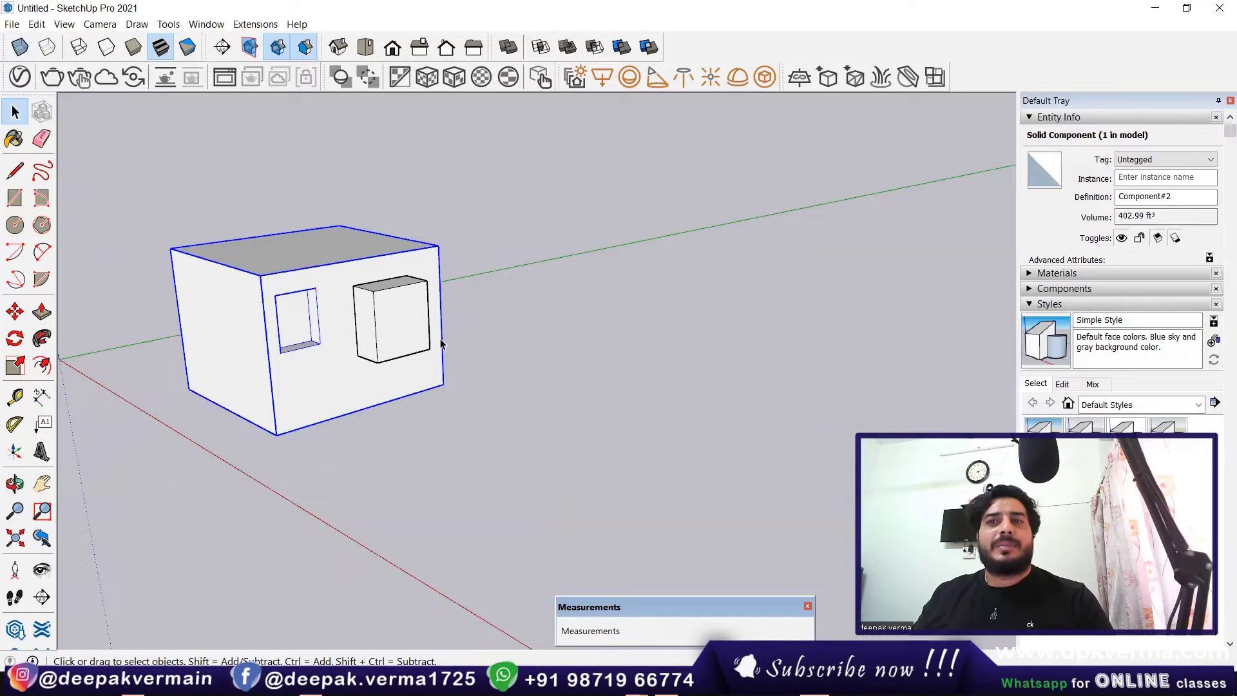
Pan right and draw a new rectangle on the ground beside the house.
{"action": "middle_click_drag", "start_coordinate": [441, 343], "coordinate": [365, 382], "text": "shift"}
{"action": "left_click", "coordinate": [14, 197]}
{"action": "left_click", "coordinate": [460, 369]}
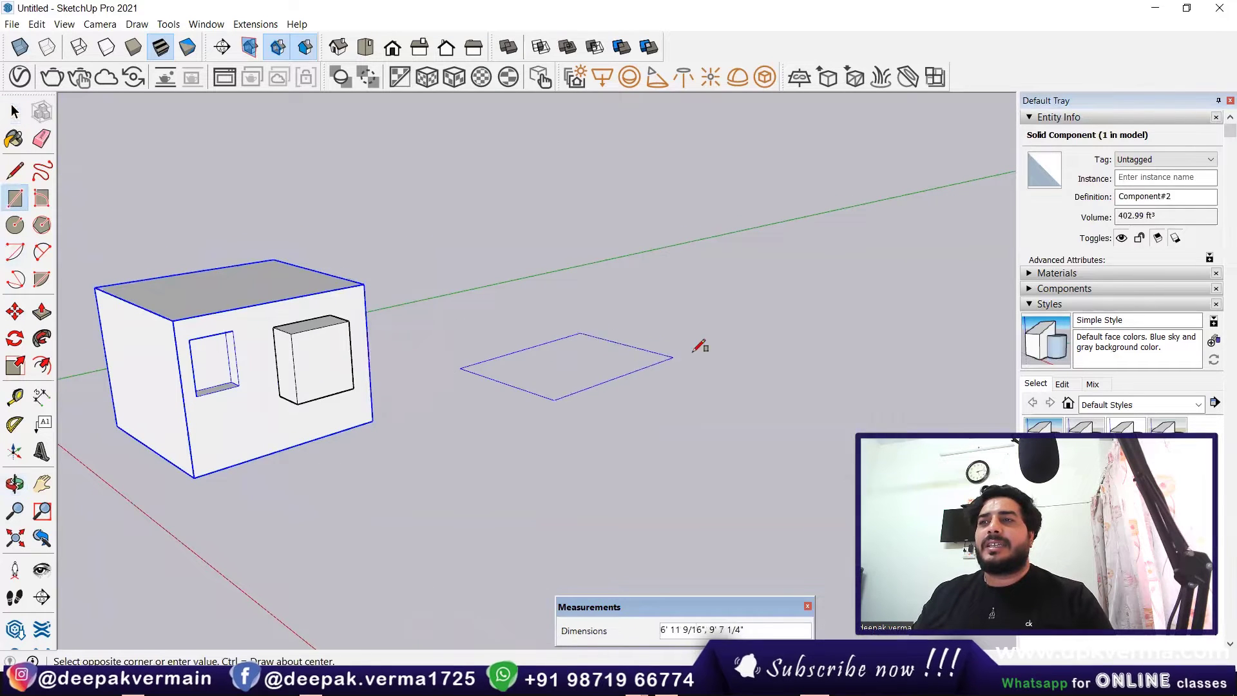
{"action": "left_click", "coordinate": [733, 352]}
Raise the new rectangle into a box about 7' 5 1/2" tall and frame it.
{"action": "left_click", "coordinate": [41, 312]}
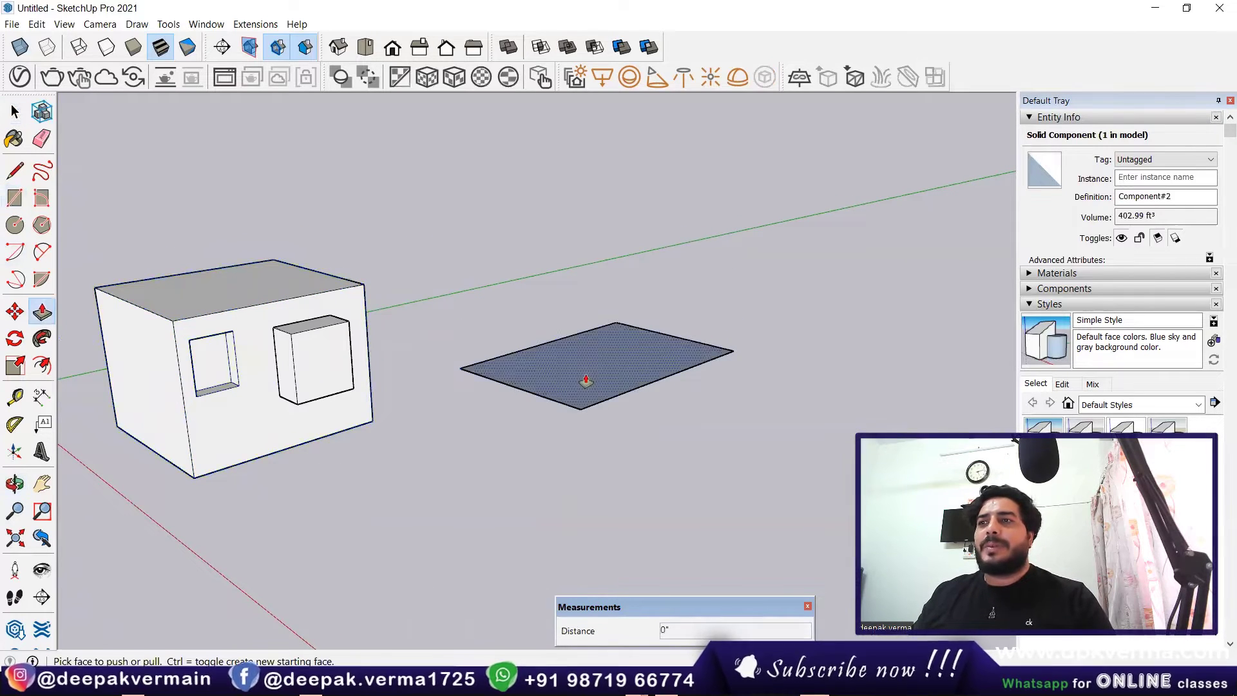
{"action": "left_click_drag", "start_coordinate": [580, 378], "coordinate": [586, 241]}
{"action": "mouse_move", "coordinate": [586, 240]}
{"action": "middle_mouse_down"}
{"action": "mouse_move", "coordinate": [517, 380]}
{"action": "mouse_move", "coordinate": [489, 348]}
{"action": "middle_mouse_up"}
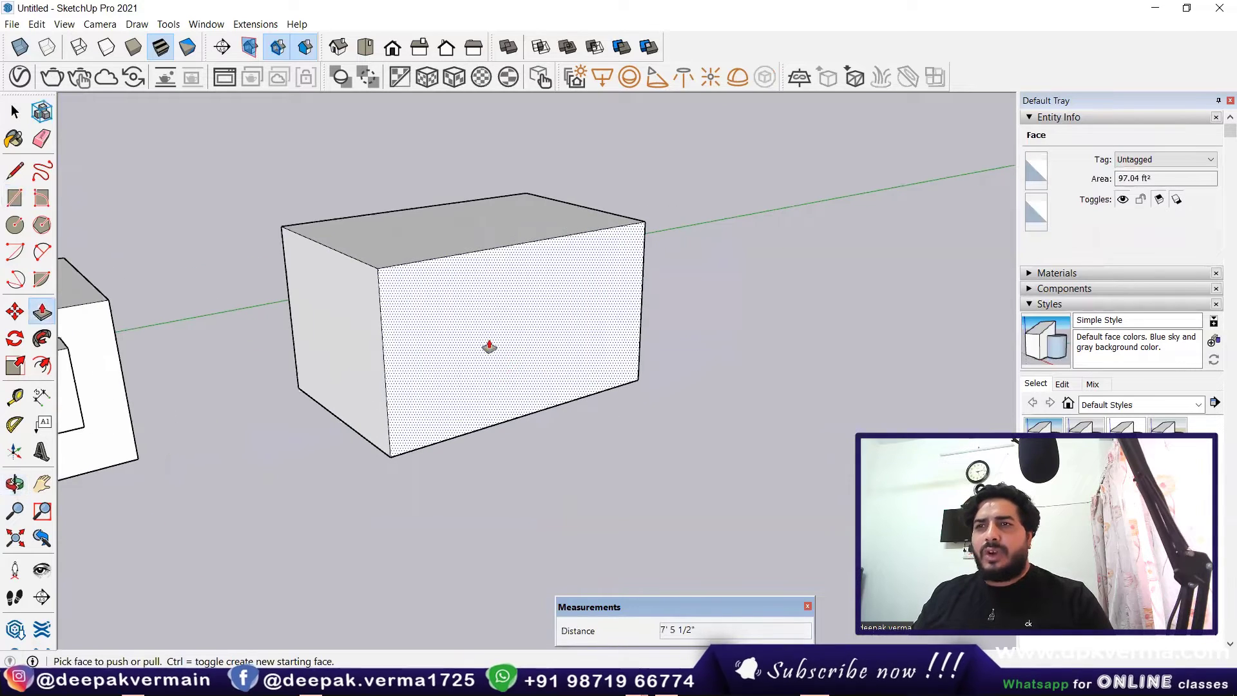
{"action": "key", "text": "space"}
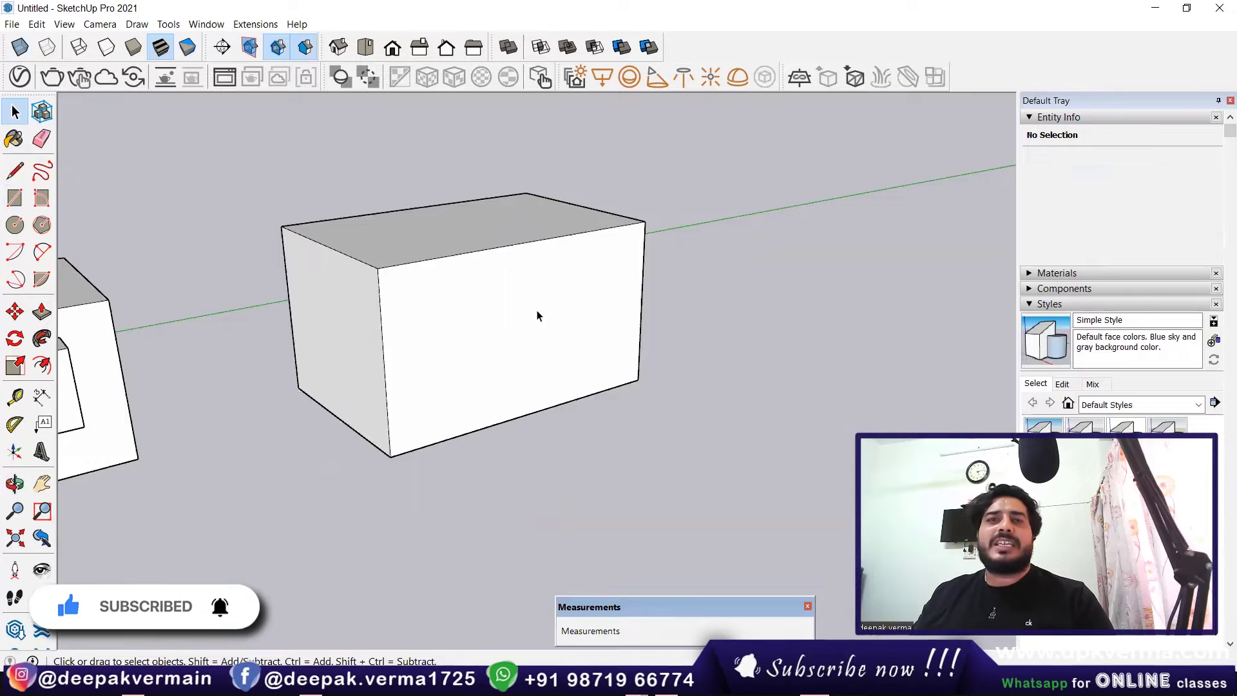
{"action": "scroll", "coordinate": [538, 312], "scroll_direction": "up", "scroll_amount": 1}
{"action": "mouse_move", "coordinate": [538, 312]}
{"action": "middle_mouse_down", "text": "shift"}
{"action": "mouse_move", "coordinate": [488, 325]}
{"action": "mouse_move", "coordinate": [552, 311]}
{"action": "middle_mouse_up", "text": "shift"}
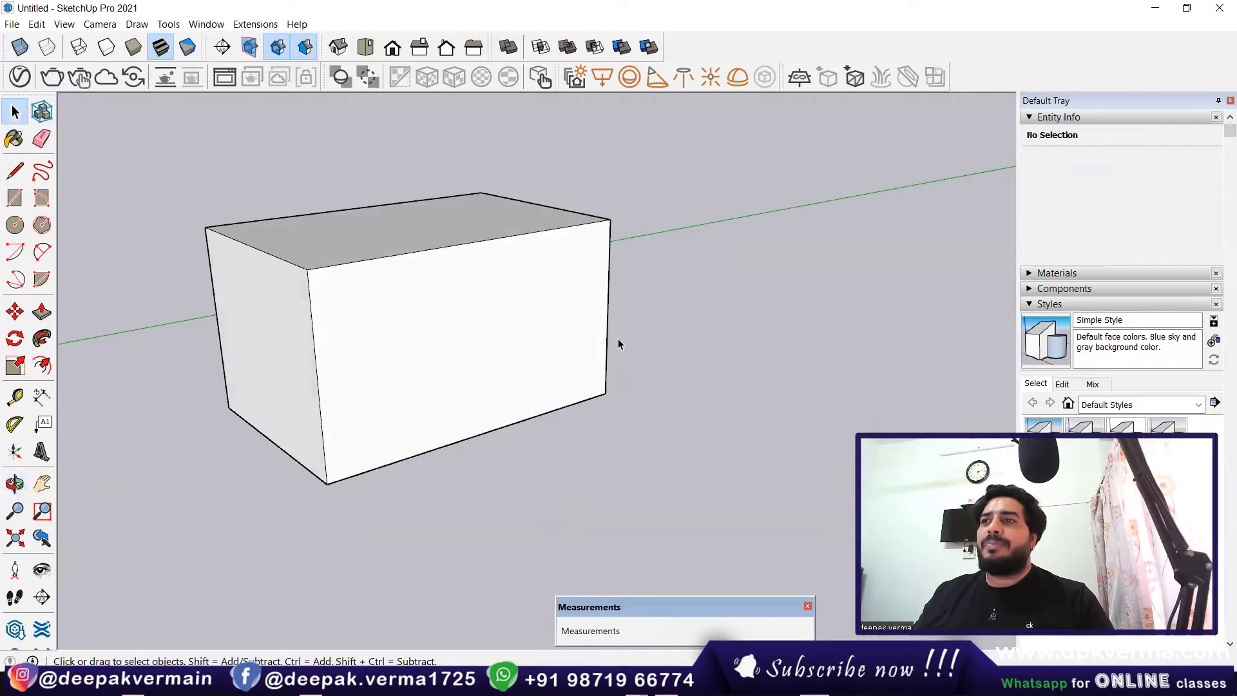
Make the second box a group from its right-click menu.
{"action": "right_click", "coordinate": [690, 250]}
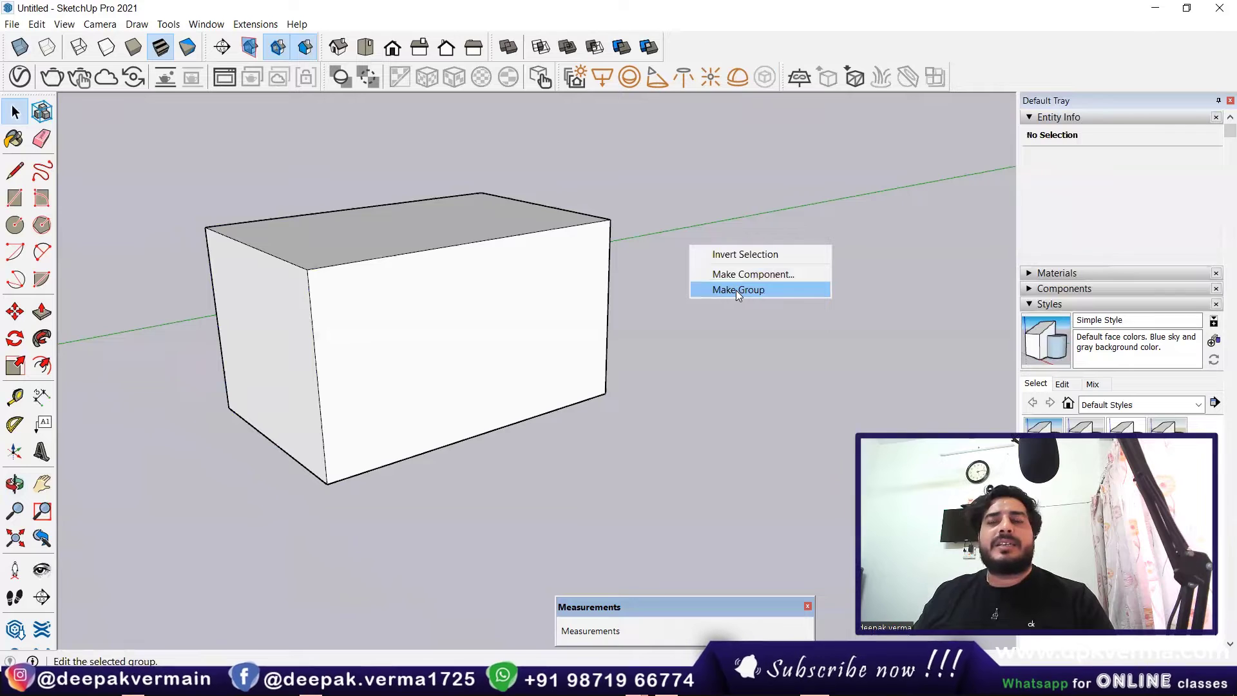
{"action": "left_click", "coordinate": [736, 290]}
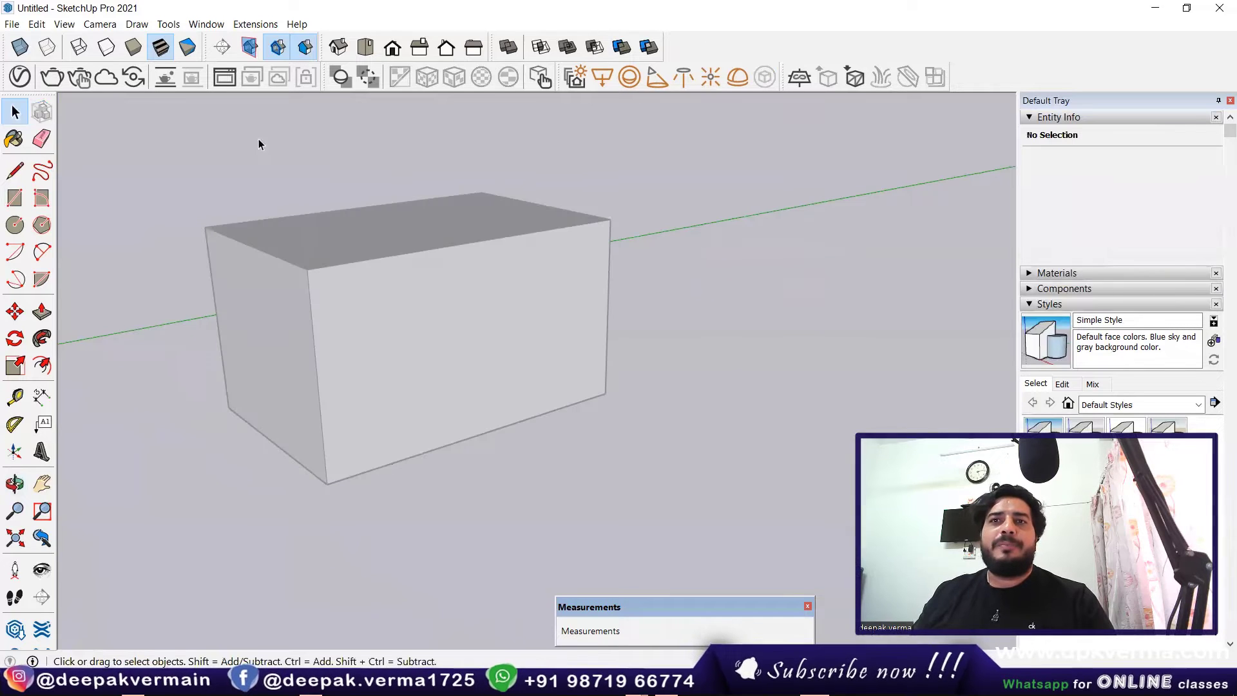
{"action": "left_click", "coordinate": [19, 197]}
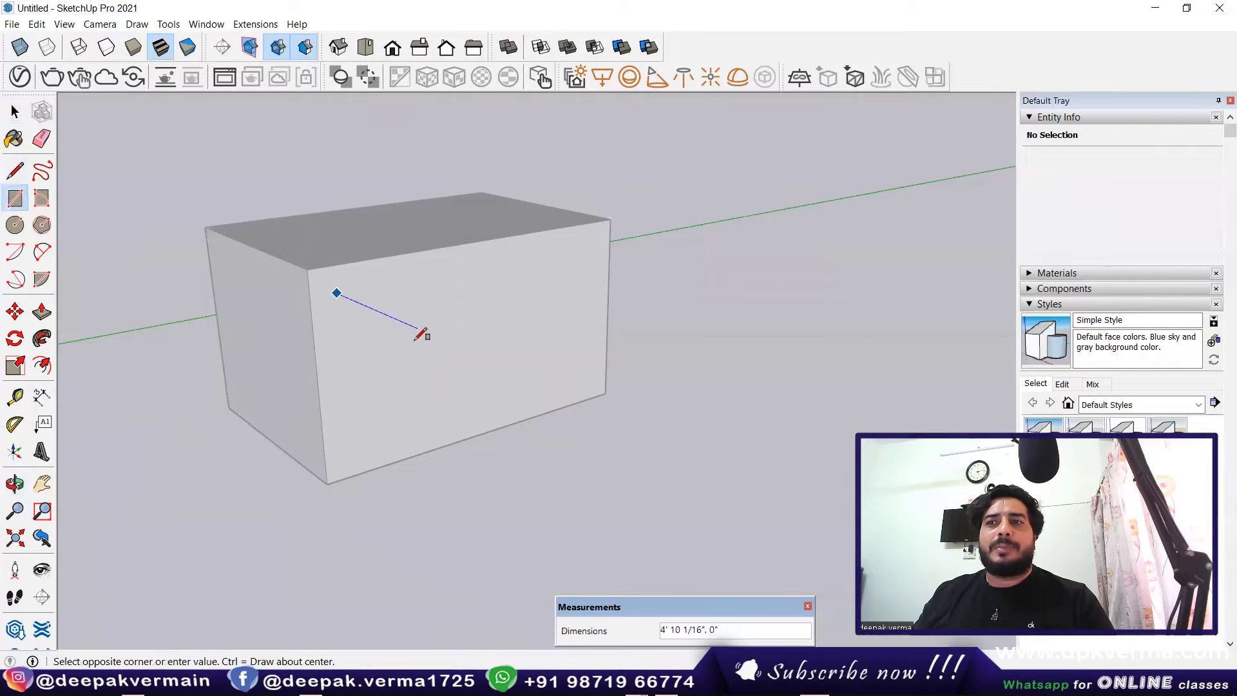
Pull a smaller box out of the big box's front face.
{"action": "left_click", "coordinate": [414, 361]}
{"action": "left_click", "coordinate": [41, 312]}
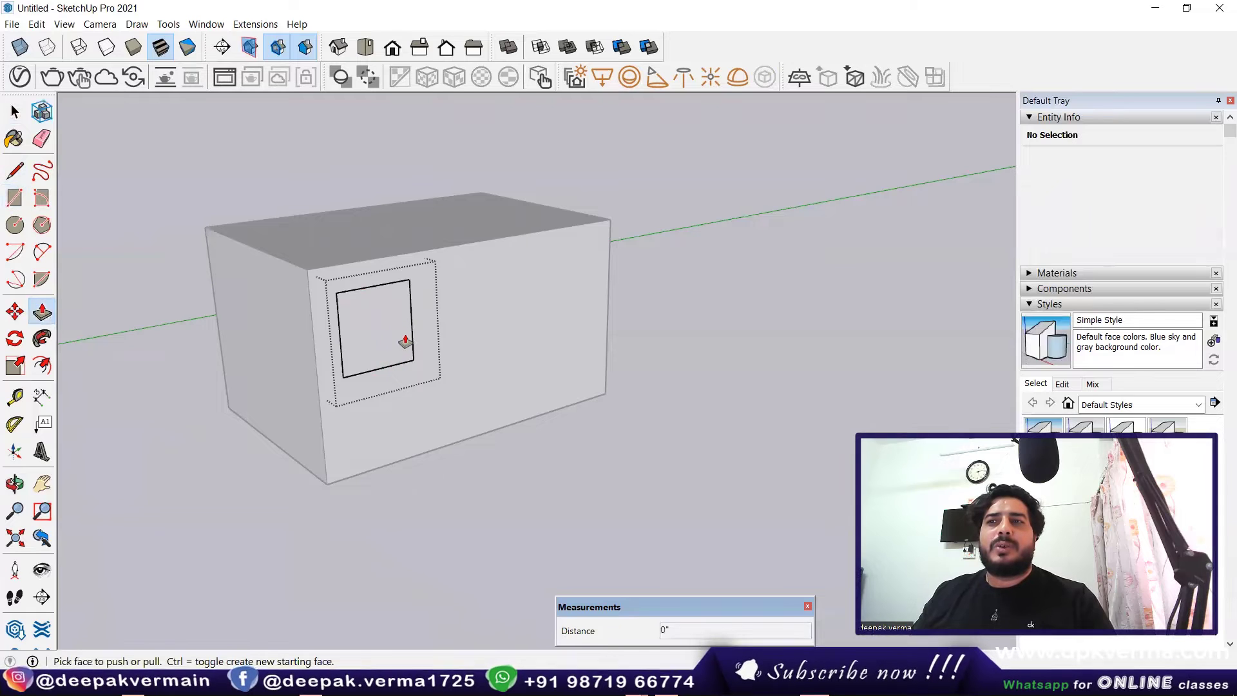
{"action": "left_click", "coordinate": [367, 337]}
{"action": "left_click", "coordinate": [427, 392]}
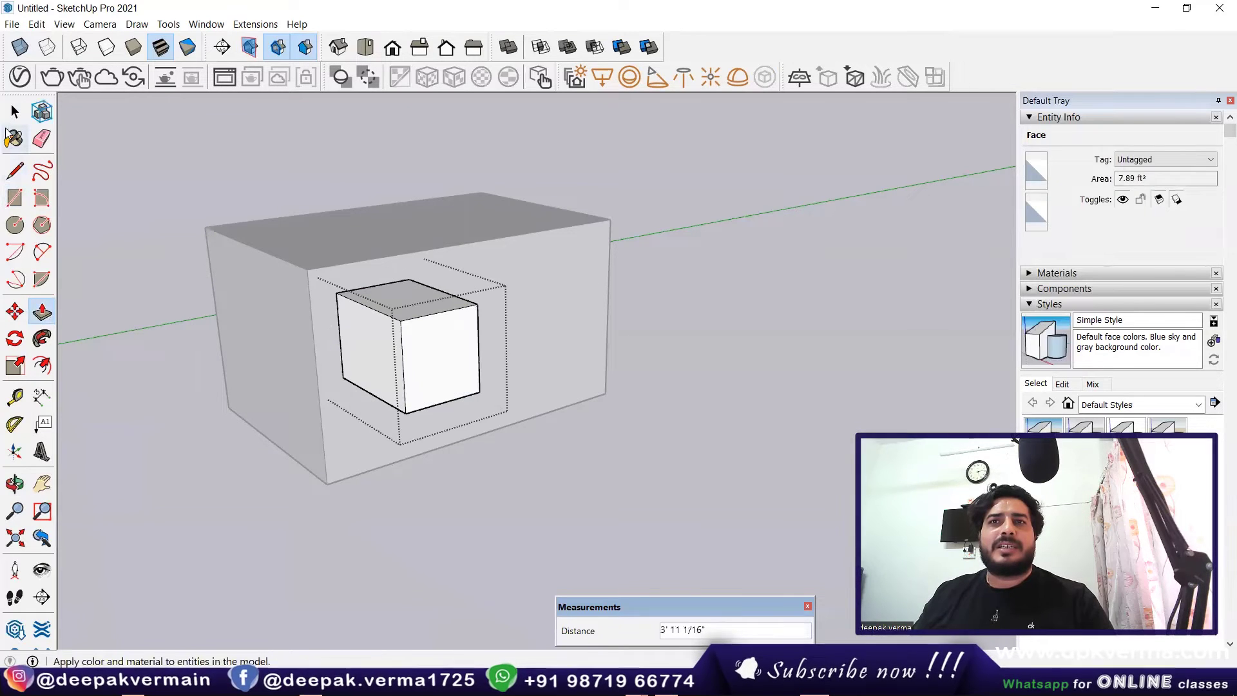
{"action": "key", "text": "space"}
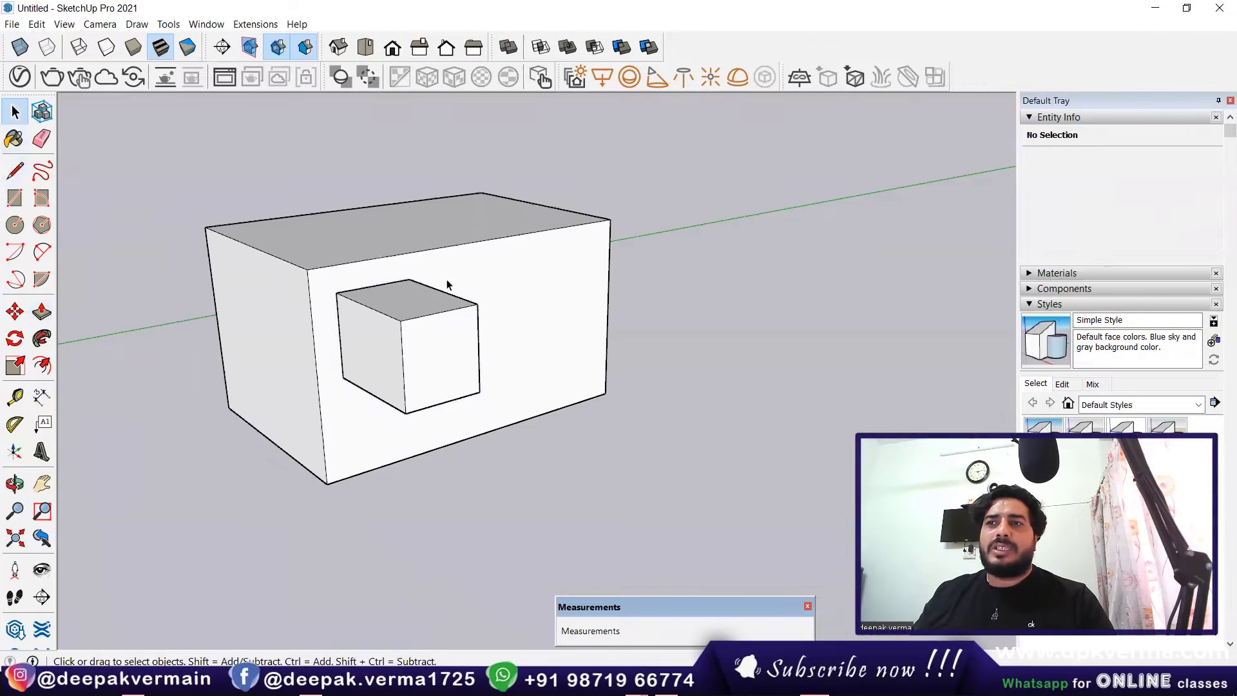
Orbit around the boxes and open the small box's group for editing.
{"action": "left_click", "coordinate": [447, 241]}
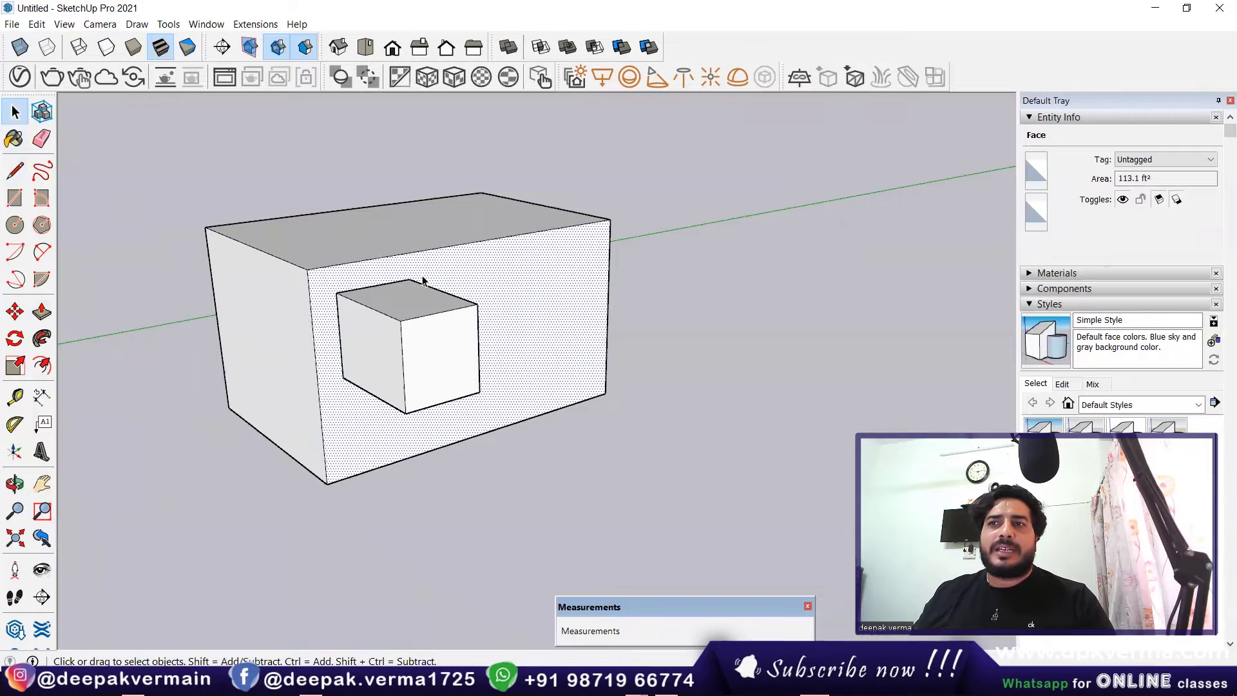
{"action": "left_click", "coordinate": [393, 348]}
{"action": "mouse_move", "coordinate": [426, 372]}
{"action": "middle_mouse_down"}
{"action": "mouse_move", "coordinate": [540, 361]}
{"action": "mouse_move", "coordinate": [529, 377]}
{"action": "mouse_move", "coordinate": [512, 375]}
{"action": "mouse_move", "coordinate": [536, 366]}
{"action": "middle_mouse_up"}
{"action": "double_click", "coordinate": [536, 361]}
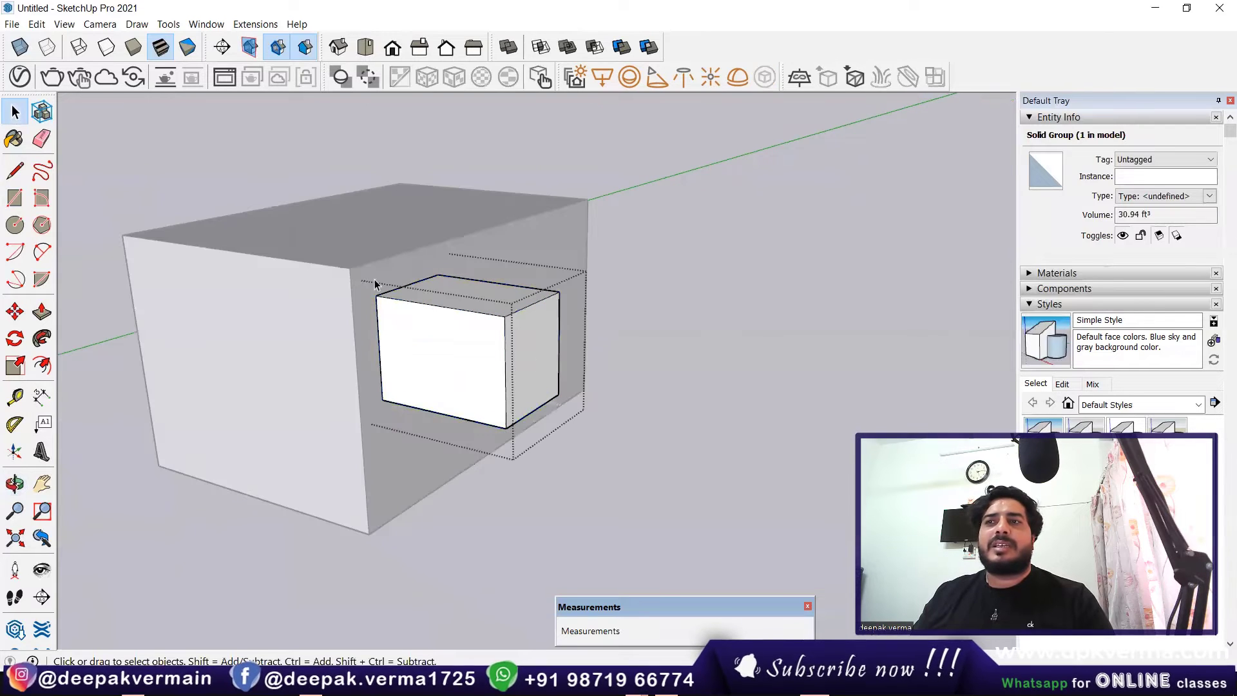
Extrude a tiny box 1' 3/4" out of the small box's side.
{"action": "left_click", "coordinate": [15, 198]}
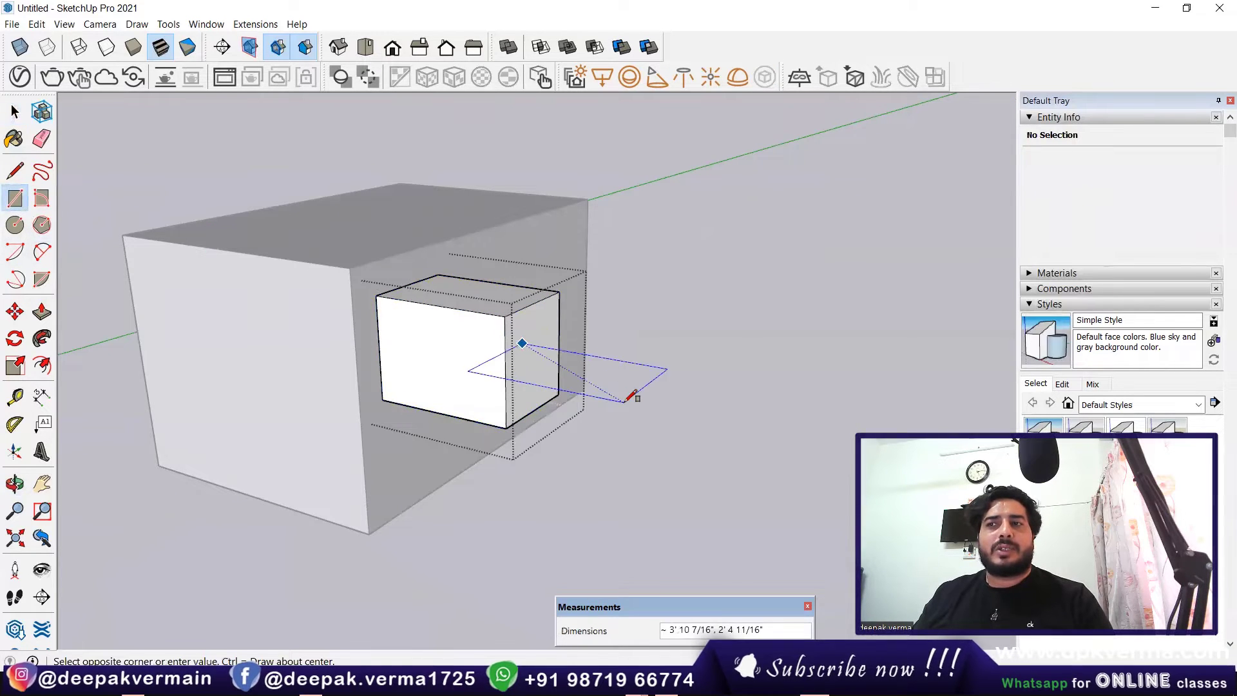
{"action": "left_click", "coordinate": [43, 312]}
{"action": "left_click_drag", "start_coordinate": [529, 359], "coordinate": [553, 369]}
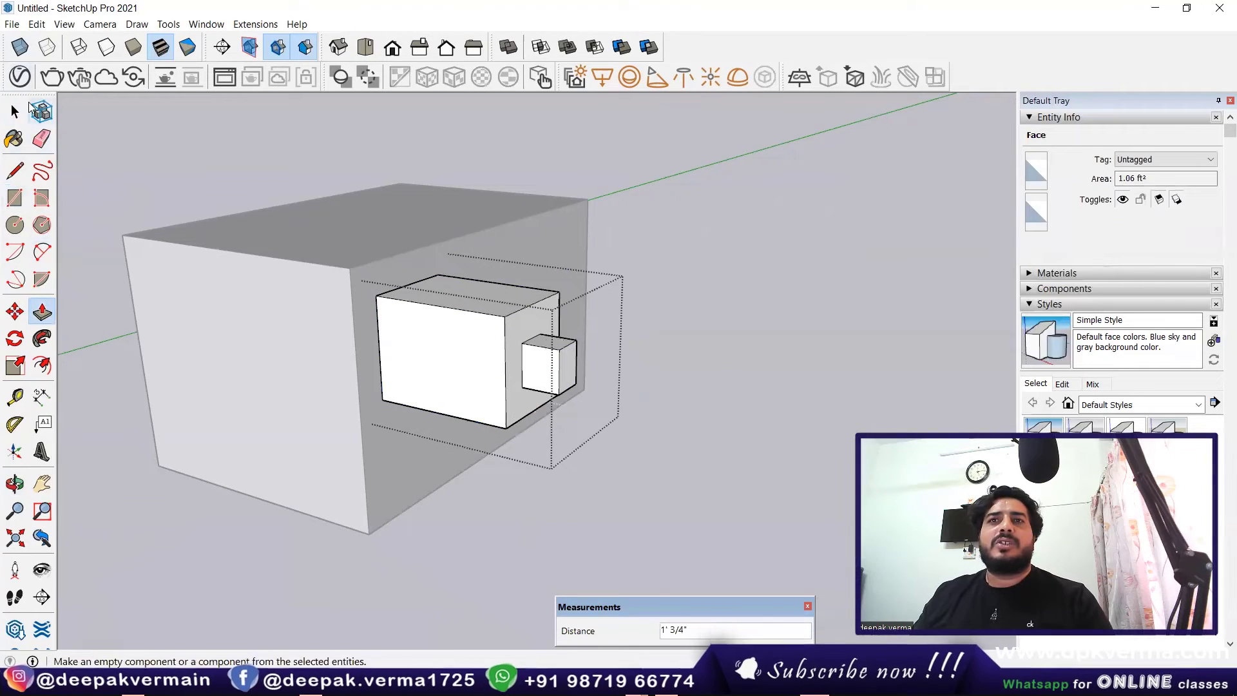
{"action": "key", "text": "space"}
{"action": "scroll", "coordinate": [194, 168], "scroll_direction": "down", "scroll_amount": 2}
{"action": "scroll", "coordinate": [326, 295], "scroll_direction": "down", "scroll_amount": 3}
{"action": "middle_click_drag", "start_coordinate": [393, 319], "coordinate": [245, 277], "text": "shift"}
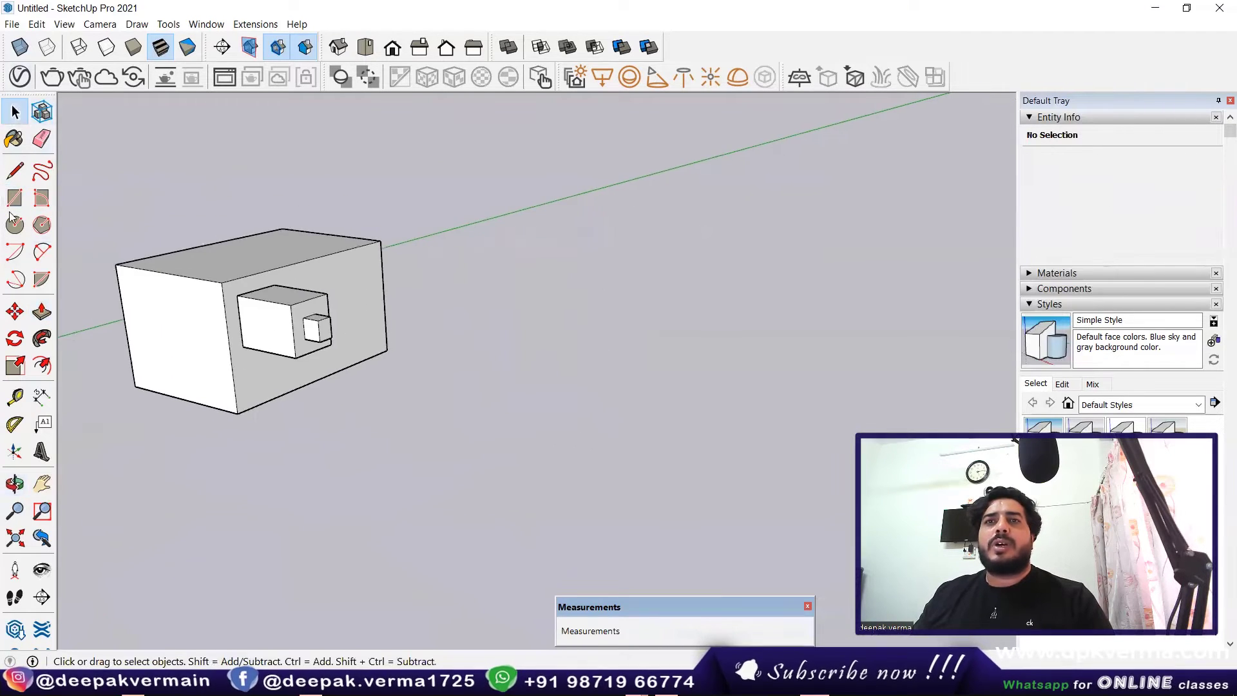
{"action": "left_click", "coordinate": [15, 198]}
Draw a 19' 11" by 2' 6" ground rectangle and raise it into a wall about 15' 3/16" tall.
{"action": "left_click", "coordinate": [502, 353]}
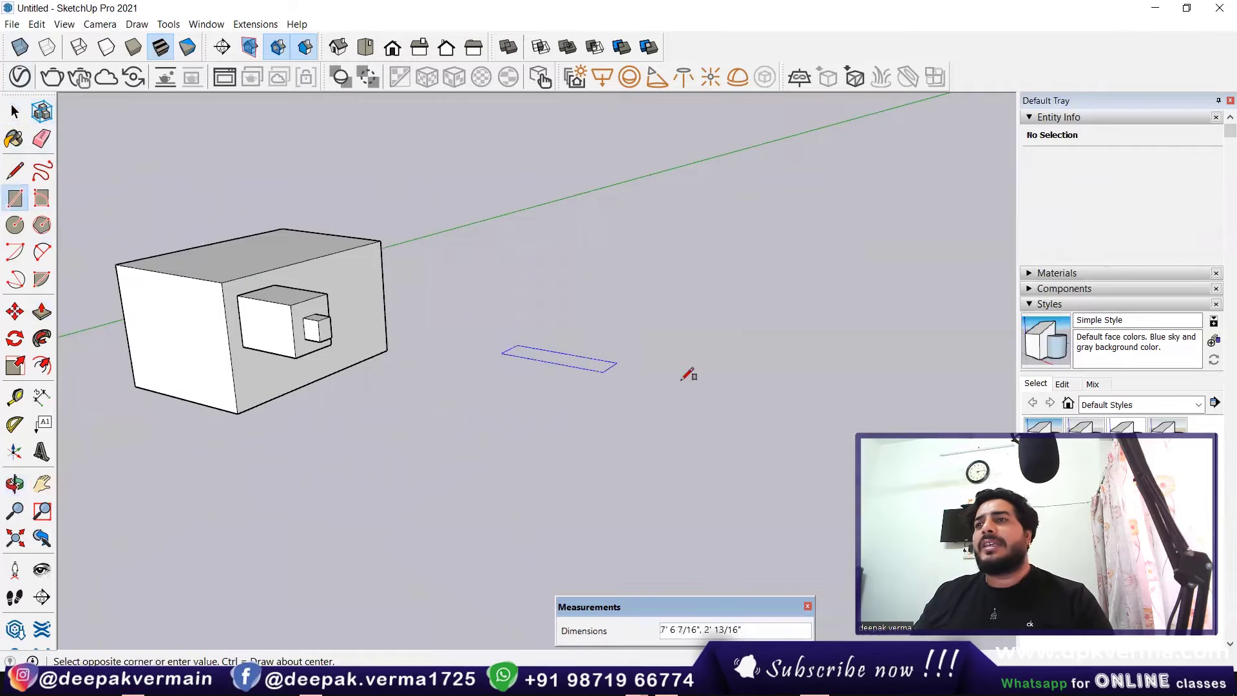
{"action": "left_click", "coordinate": [802, 411]}
{"action": "left_click", "coordinate": [41, 318]}
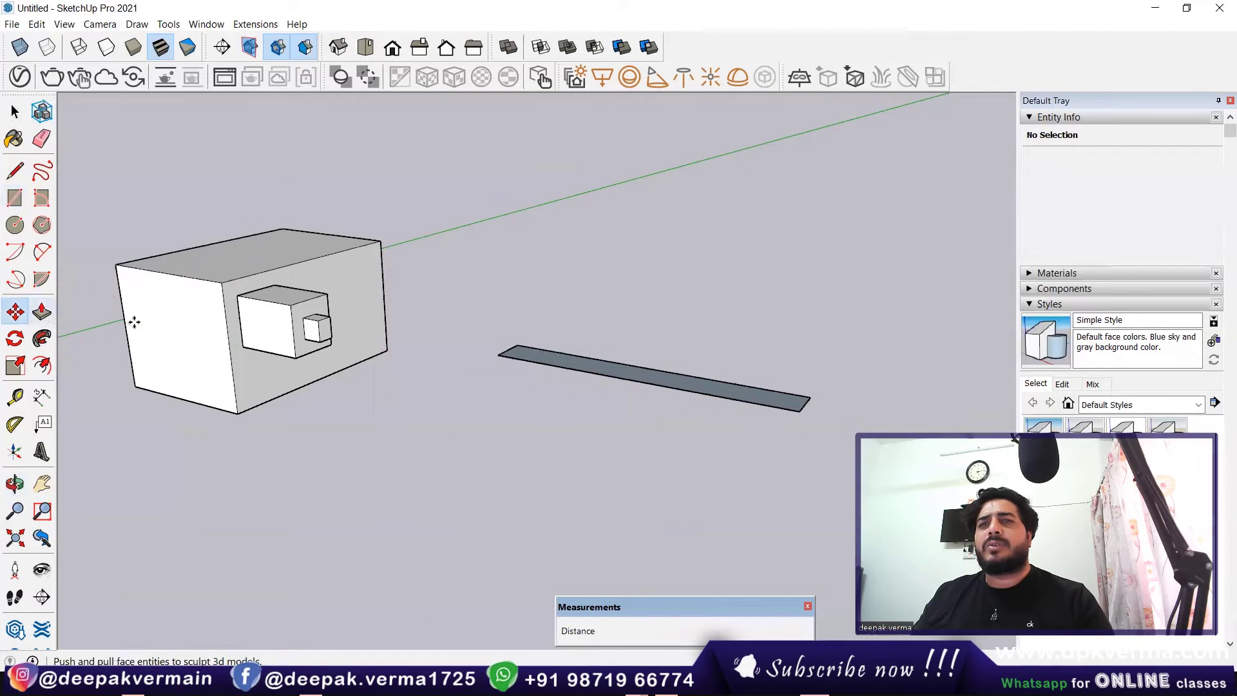
{"action": "left_click", "coordinate": [664, 377]}
{"action": "left_click", "coordinate": [624, 124]}
{"action": "mouse_move", "coordinate": [624, 125]}
{"action": "middle_mouse_down"}
{"action": "mouse_move", "coordinate": [676, 274]}
{"action": "mouse_move", "coordinate": [437, 299]}
{"action": "mouse_move", "coordinate": [408, 261]}
{"action": "middle_mouse_up"}
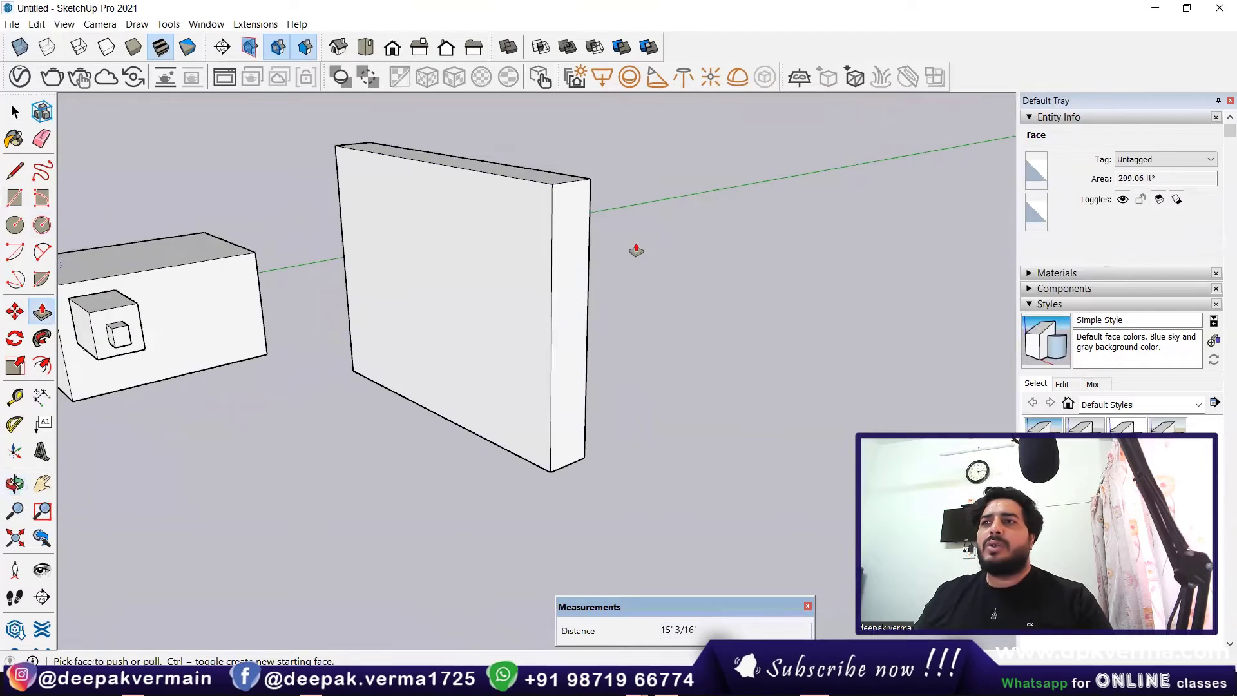
{"action": "right_click", "coordinate": [703, 201]}
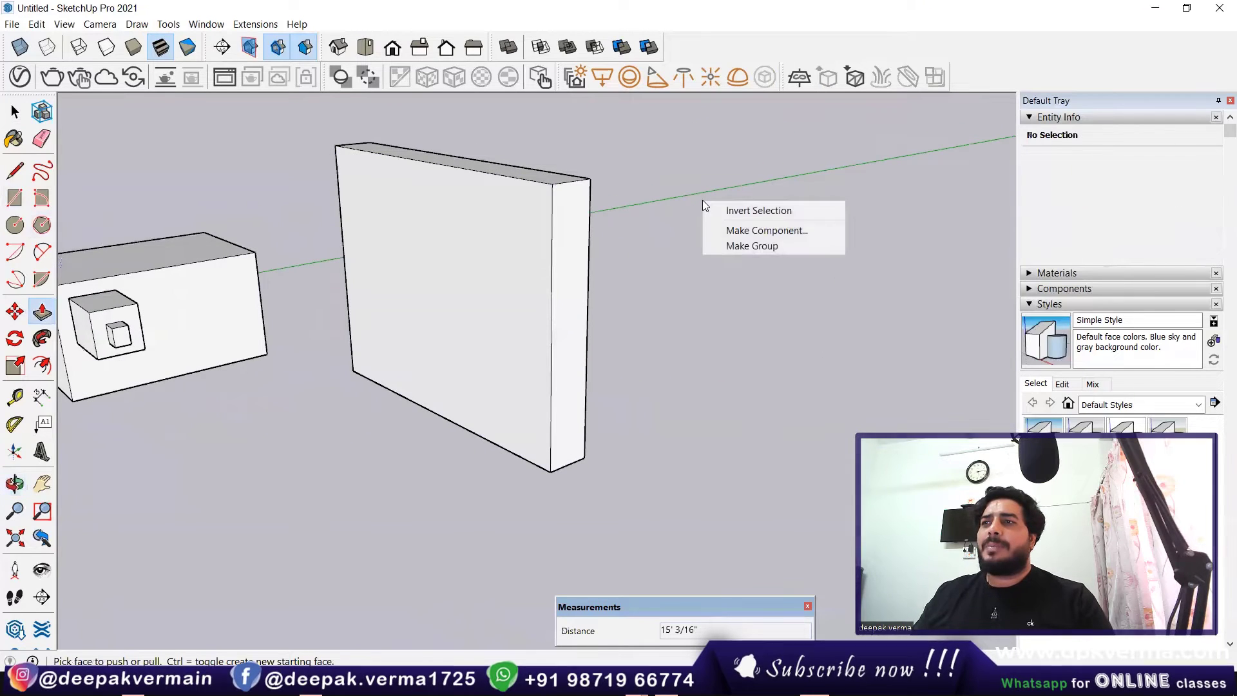
{"action": "left_click", "coordinate": [757, 231]}
{"action": "key", "text": "space"}
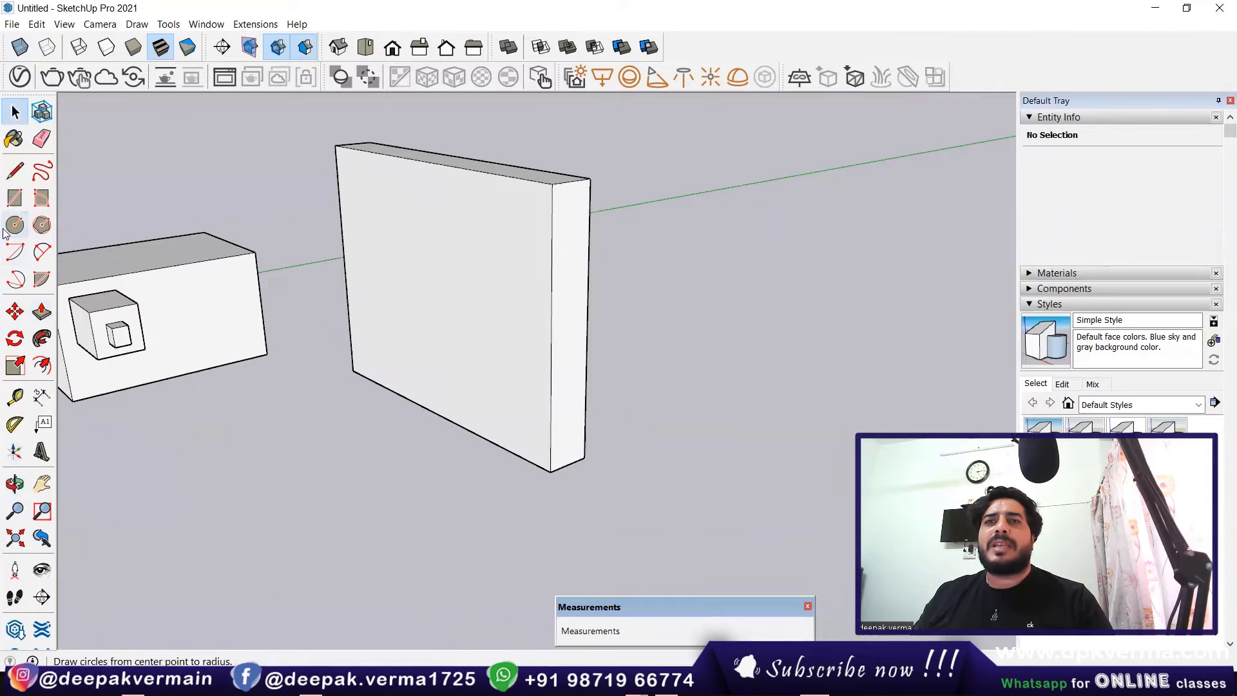
Draw a circle on the wall face and pull it out into a first cylinder.
{"action": "left_click", "coordinate": [14, 225]}
{"action": "left_click", "coordinate": [405, 254]}
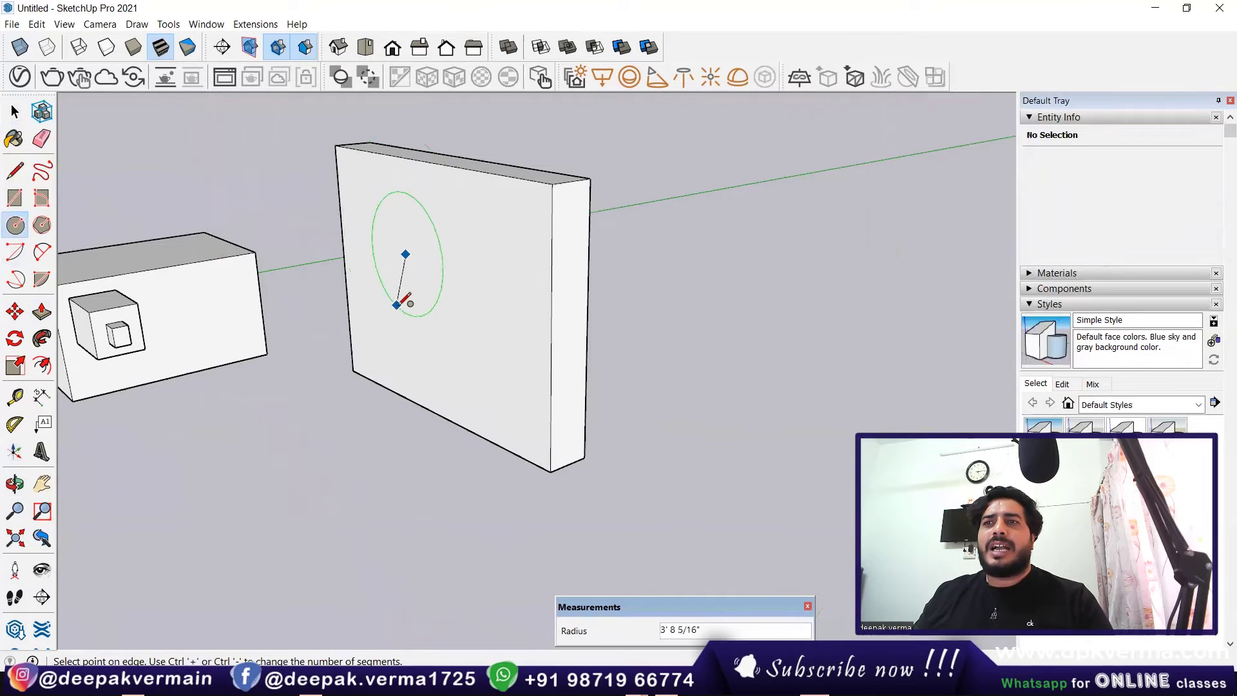
{"action": "left_click", "coordinate": [409, 298]}
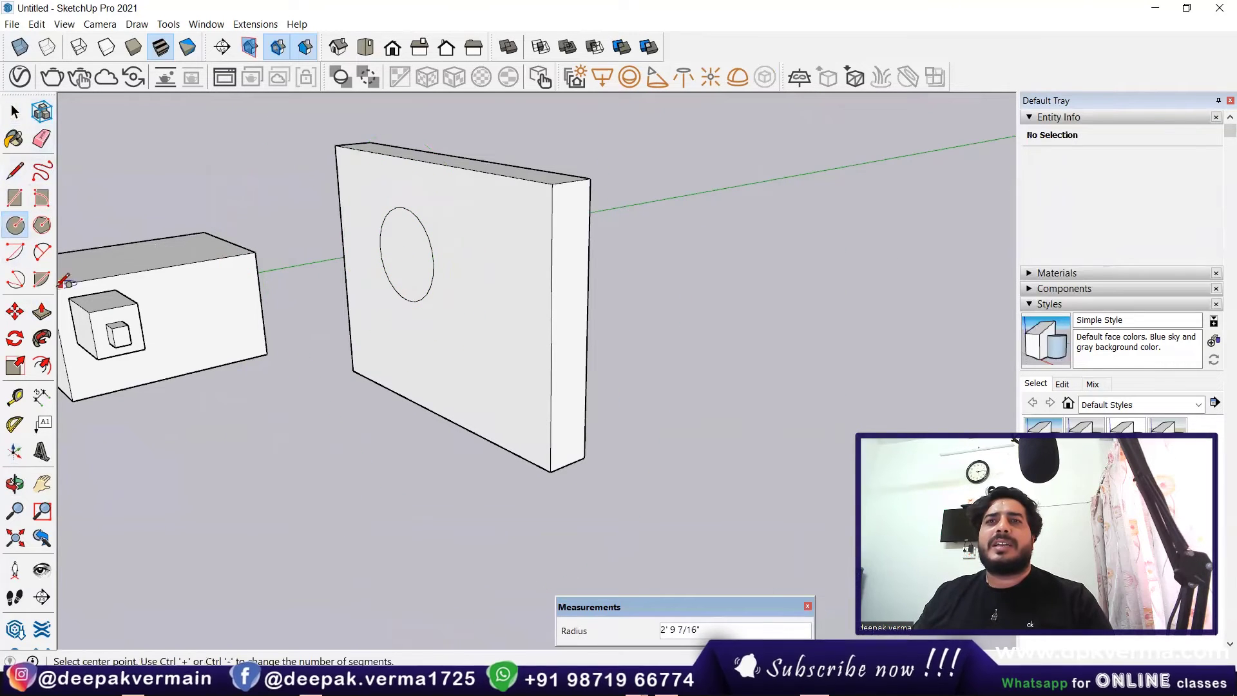
{"action": "left_click", "coordinate": [41, 311]}
{"action": "left_click", "coordinate": [401, 250]}
{"action": "left_click", "coordinate": [341, 260]}
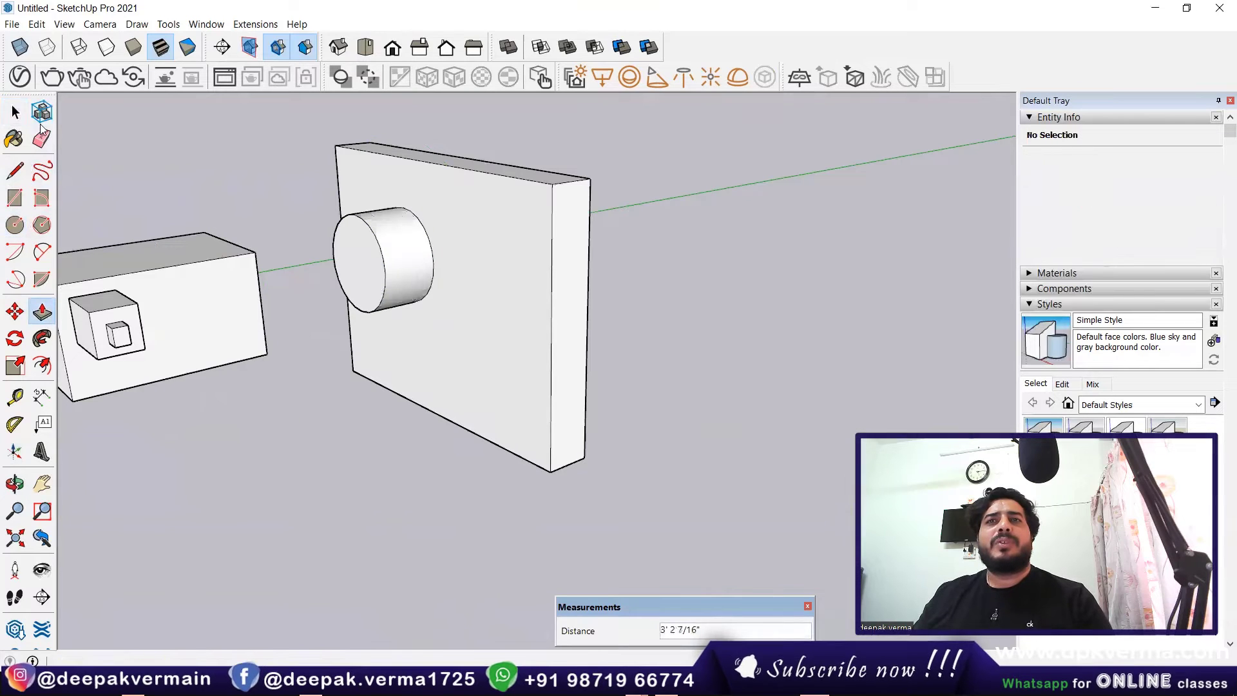
Remove the first cylinder and make the selection a group.
{"action": "left_click", "coordinate": [16, 112]}
{"action": "left_click", "coordinate": [404, 257]}
{"action": "key", "text": "ctrl+z"}
{"action": "key", "text": "ctrl+z"}
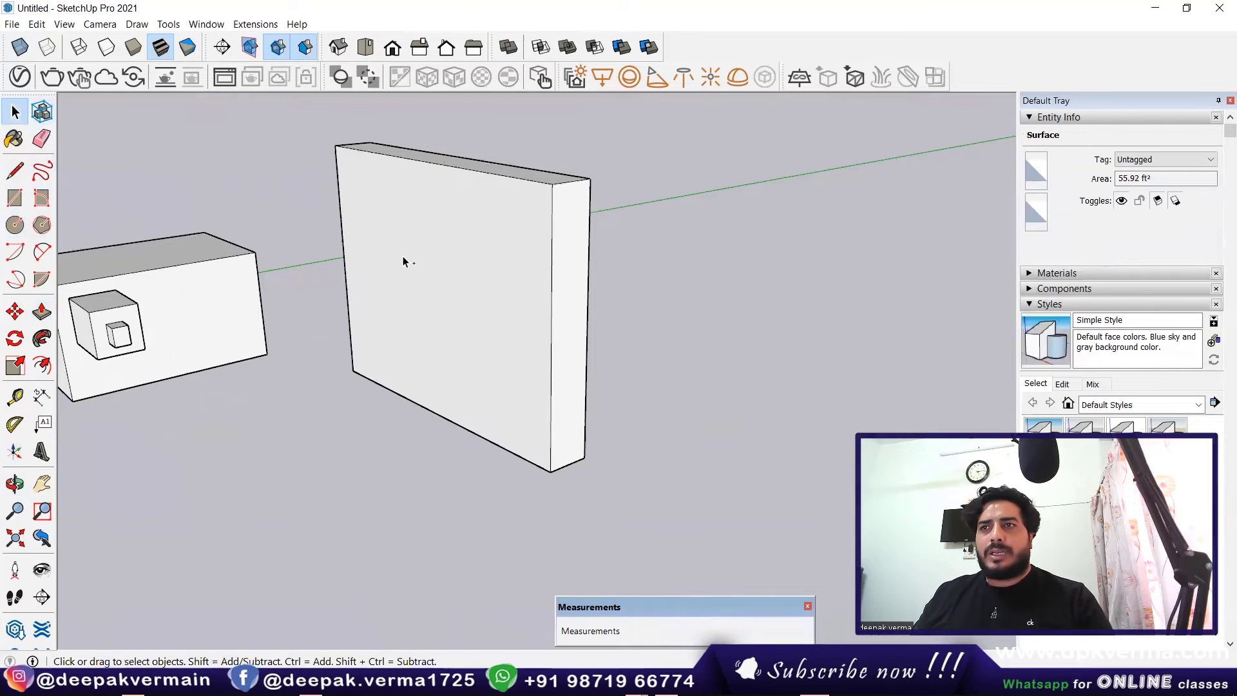
{"action": "right_click", "coordinate": [664, 270]}
{"action": "left_click", "coordinate": [696, 316]}
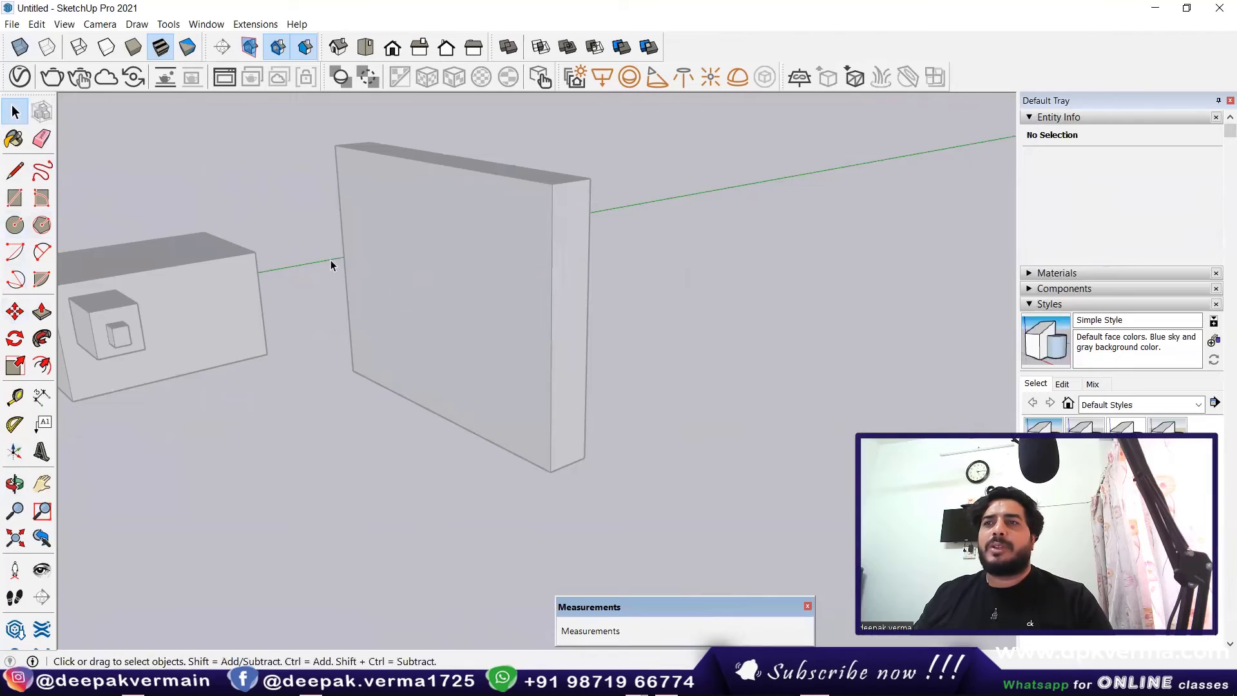
Draw a 2' 3 1/2"-radius circle on the wall and push/pull it into a projecting cylinder.
{"action": "left_click", "coordinate": [15, 225]}
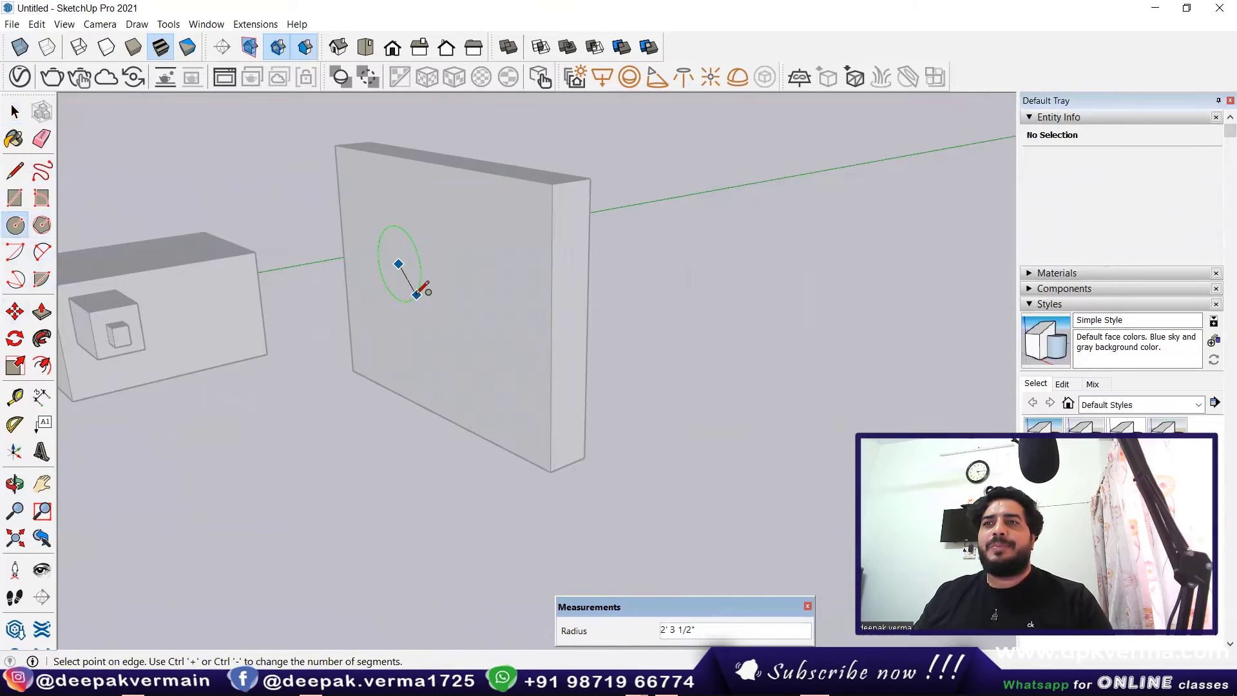
{"action": "left_click", "coordinate": [418, 293]}
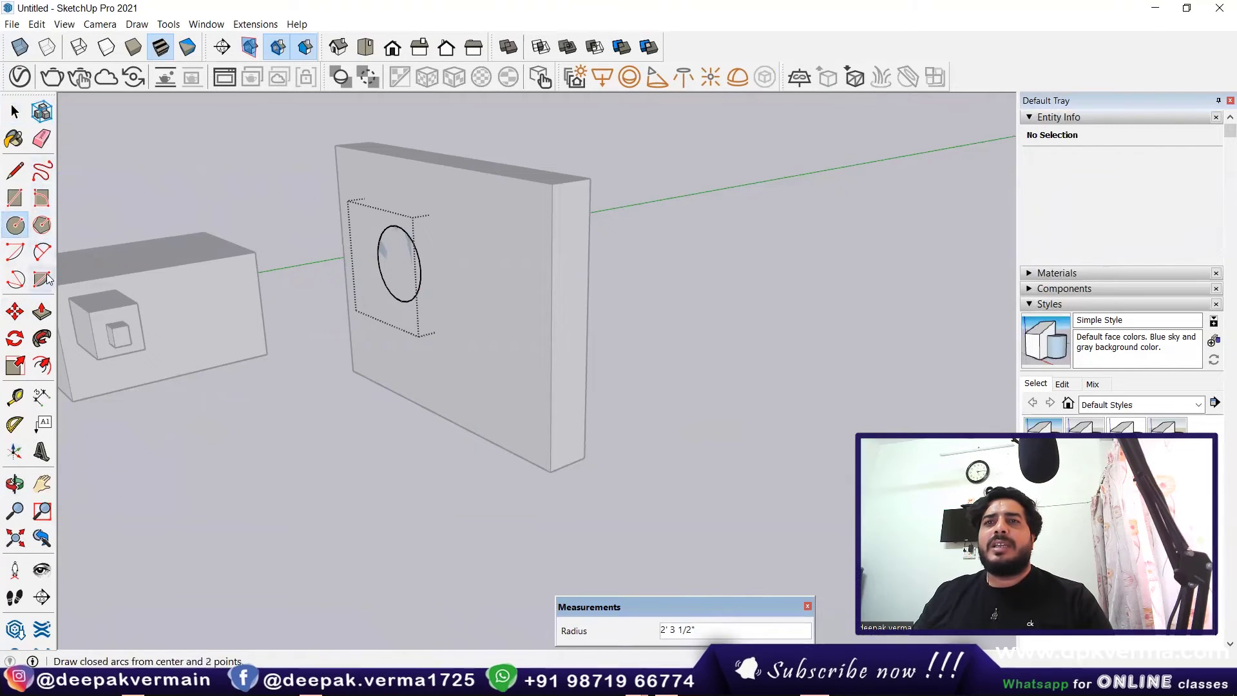
{"action": "left_click", "coordinate": [42, 312]}
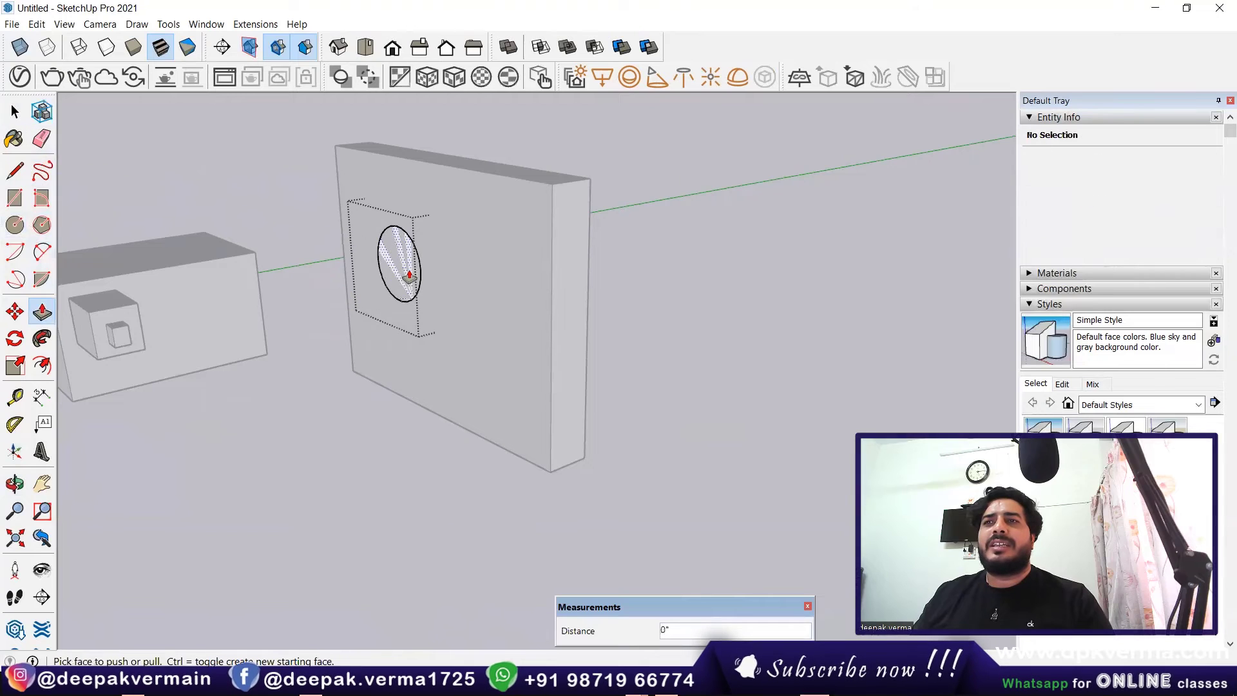
{"action": "left_click_drag", "start_coordinate": [410, 276], "coordinate": [326, 284]}
{"action": "key", "text": "space"}
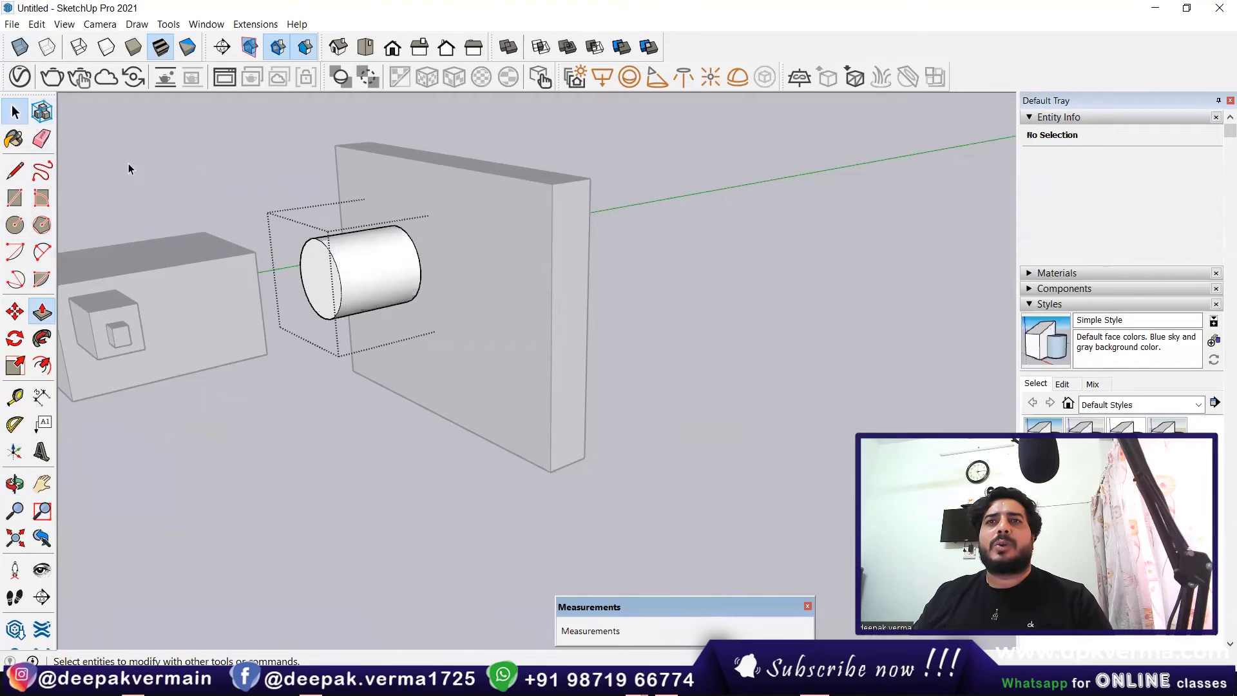
{"action": "left_click", "coordinate": [129, 169]}
{"action": "scroll", "coordinate": [322, 248], "scroll_direction": "down", "scroll_amount": 2}
Select the cylinder group, then zoom and pan to show the house, nested-box group and wall.
{"action": "left_click", "coordinate": [333, 258]}
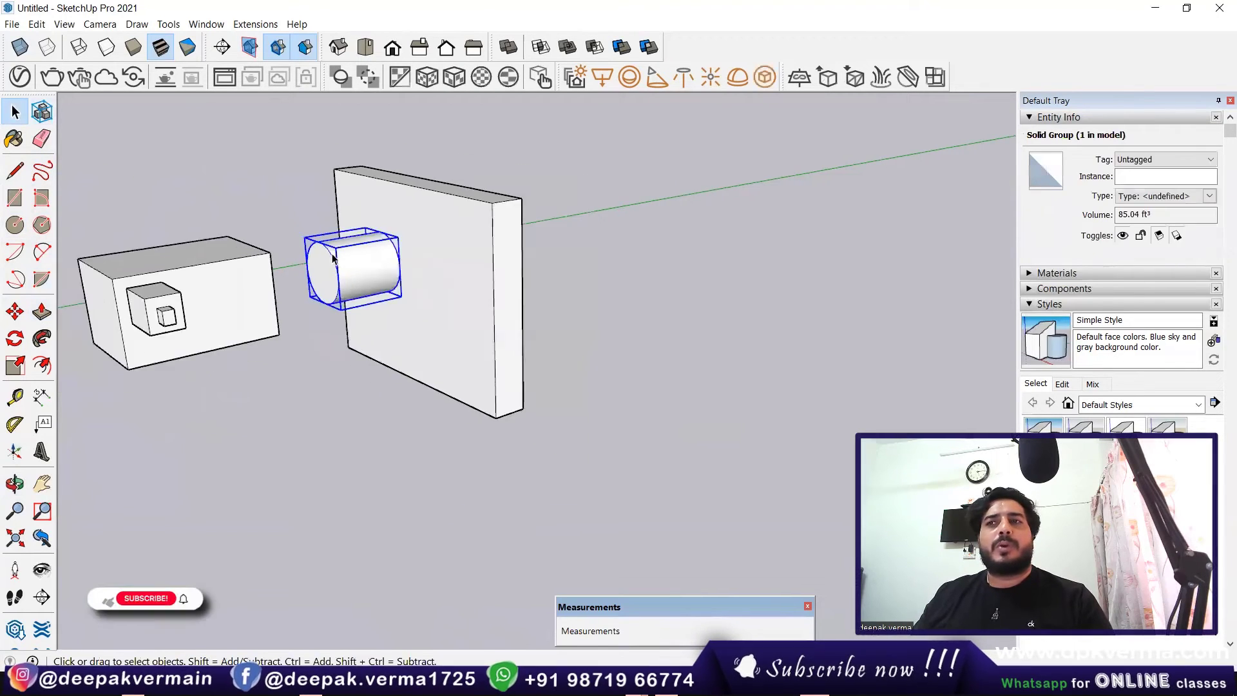
{"action": "scroll", "coordinate": [333, 258], "scroll_direction": "down", "scroll_amount": 3}
{"action": "middle_click_drag", "start_coordinate": [290, 294], "coordinate": [451, 295], "text": "shift"}
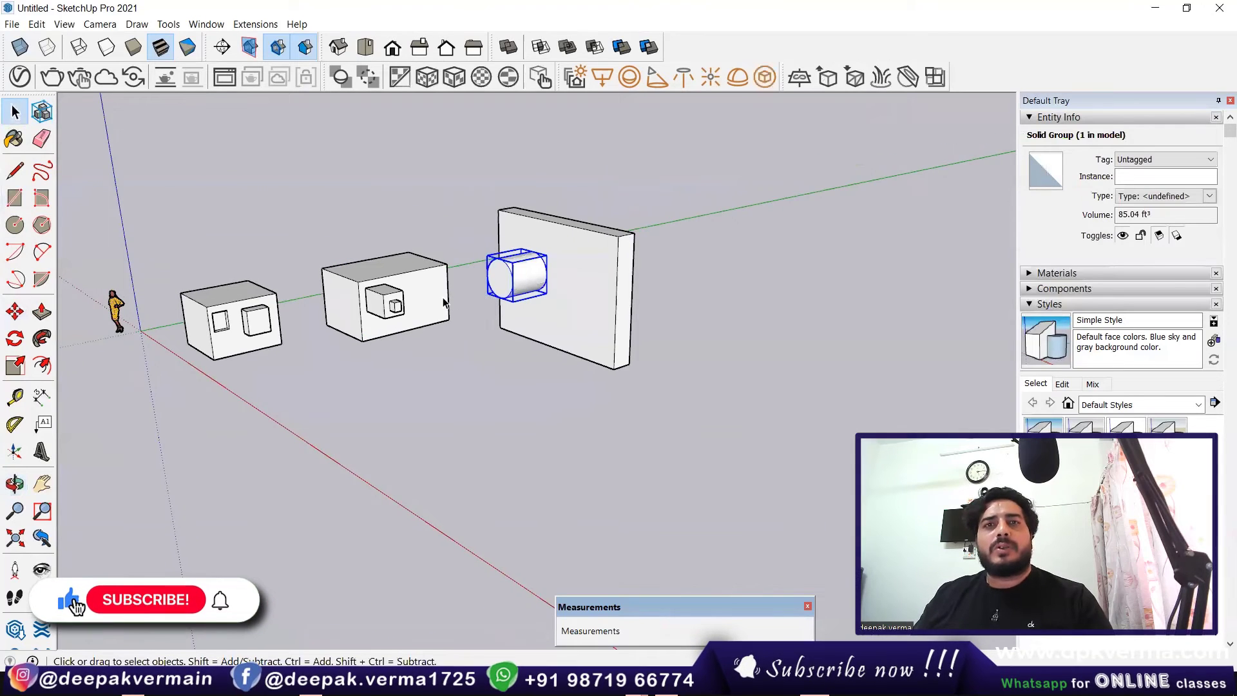
{"action": "scroll", "coordinate": [444, 301], "scroll_direction": "up", "scroll_amount": 1}
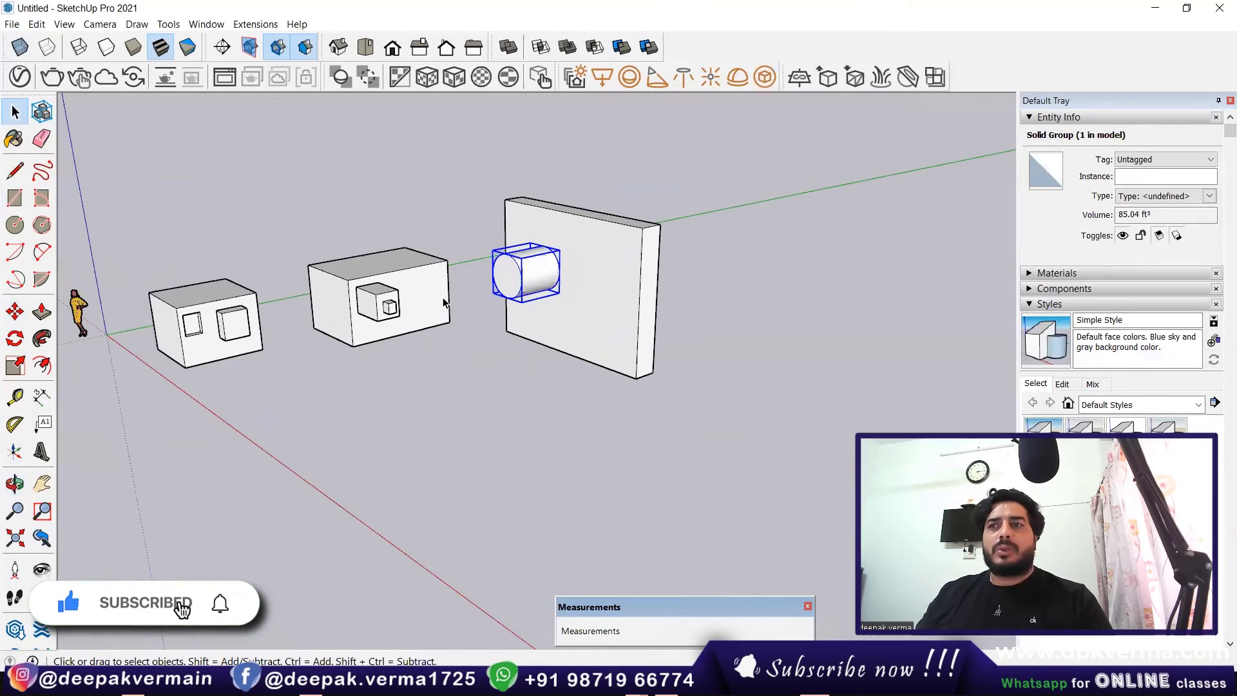